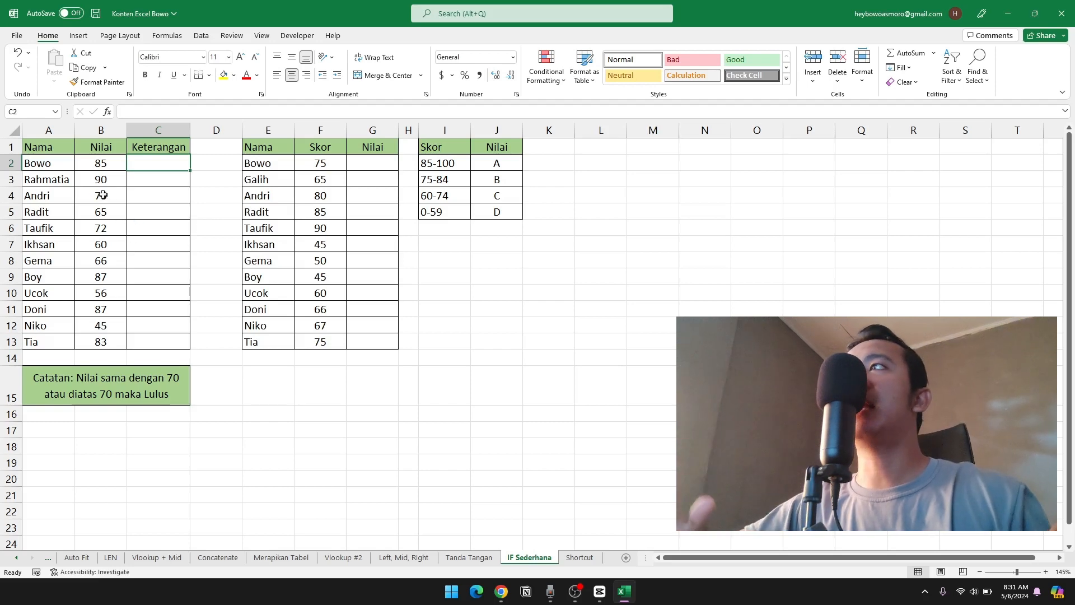
# Review the names, scores and empty Keterangan column in the first table, and the passing note below it.
pyautogui.moveTo(54, 164); pyautogui.dragTo(53, 261)
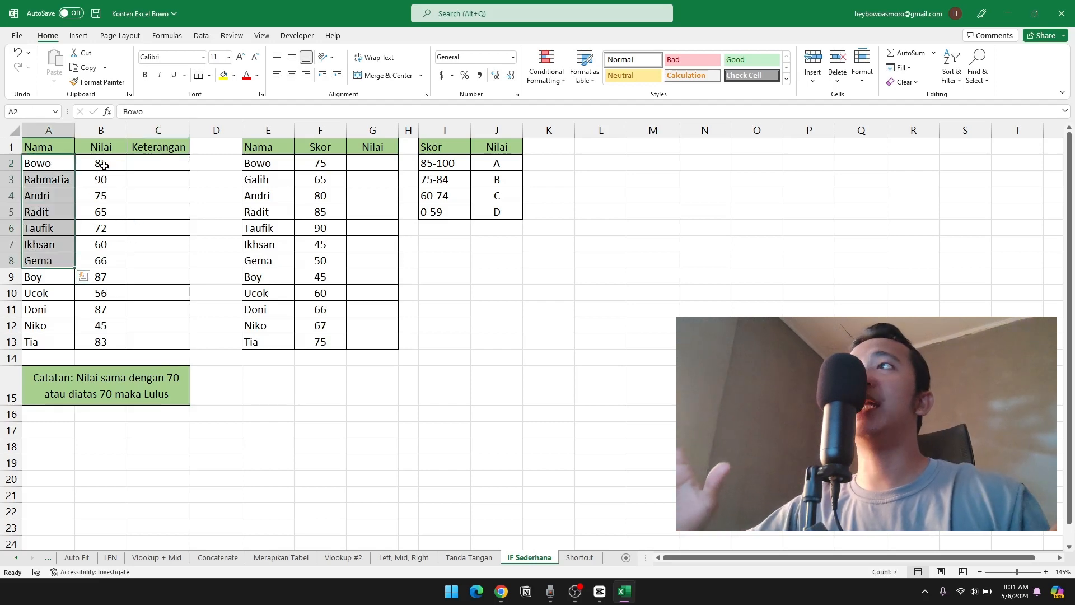
pyautogui.moveTo(103, 165); pyautogui.dragTo(102, 260)
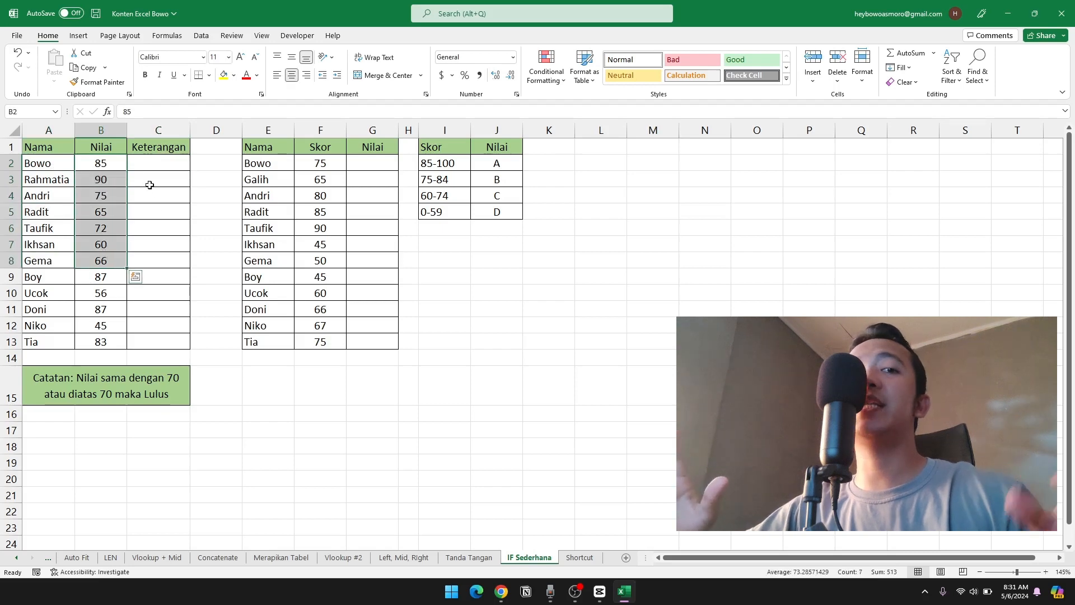
pyautogui.moveTo(159, 166); pyautogui.dragTo(156, 292)
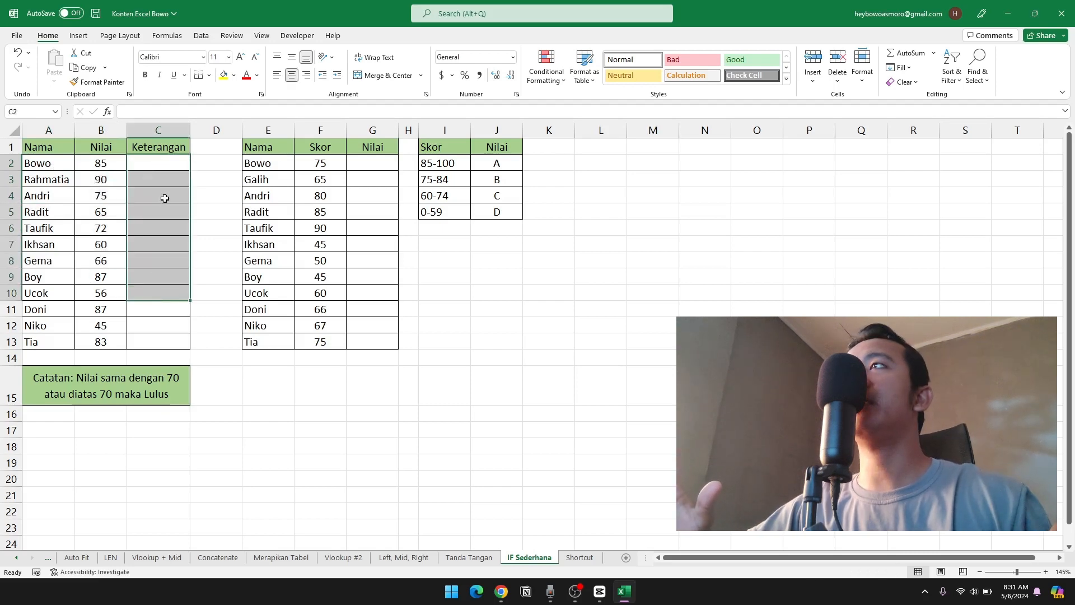
pyautogui.click(158, 166)
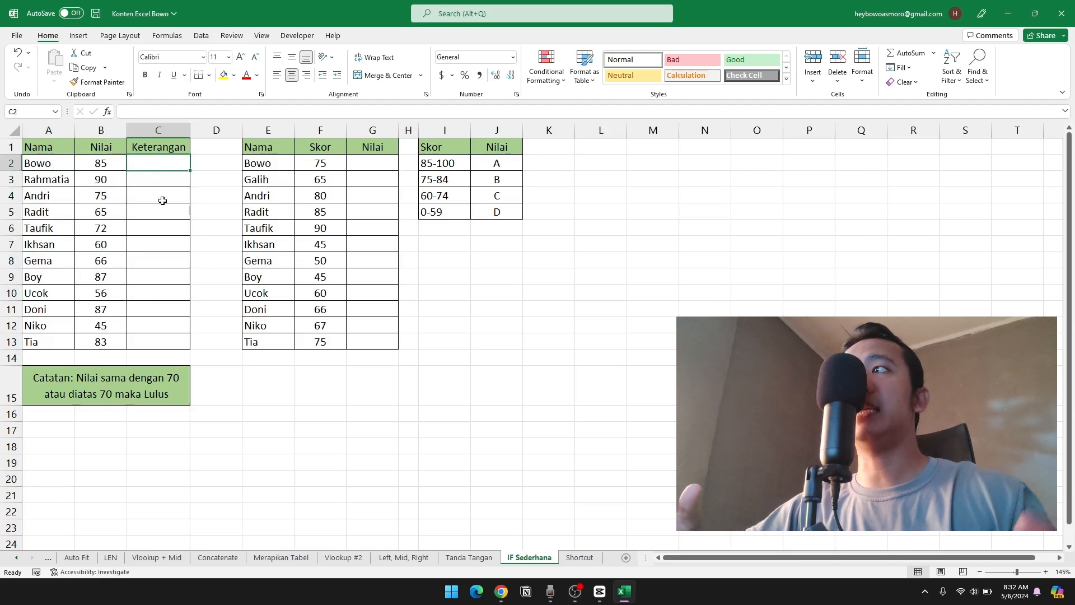
pyautogui.click(115, 384)
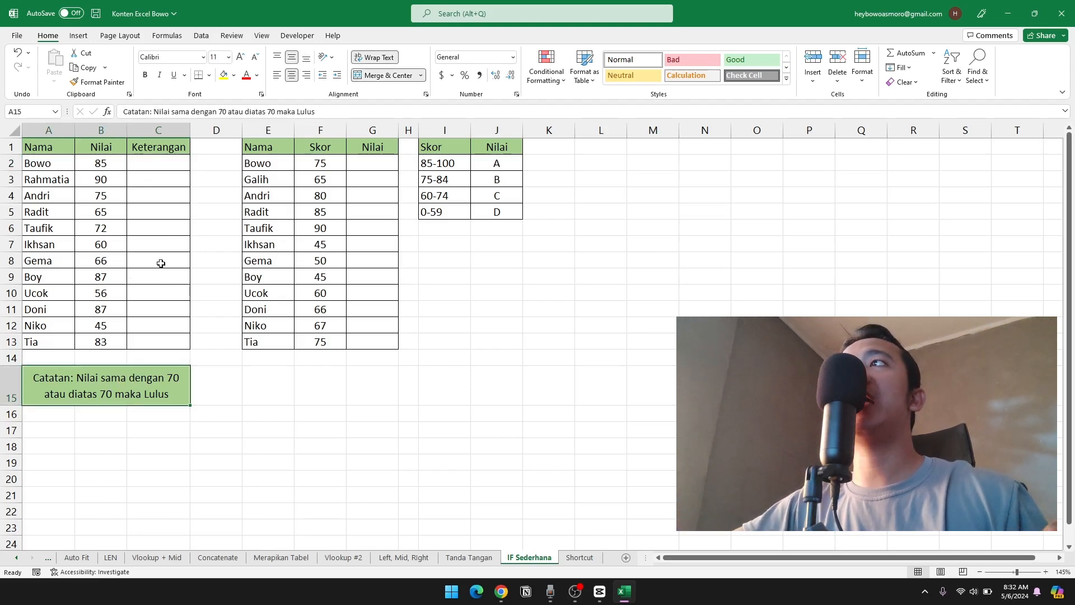
pyautogui.click(150, 171)
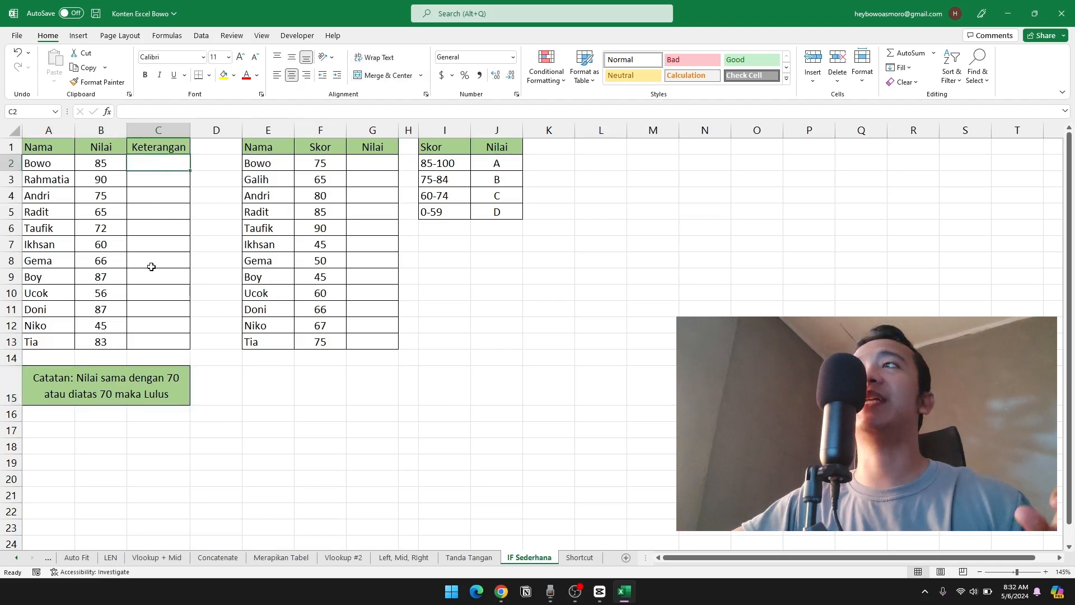
pyautogui.click(161, 214)
pyautogui.moveTo(158, 163); pyautogui.dragTo(167, 178)
pyautogui.click(143, 163)
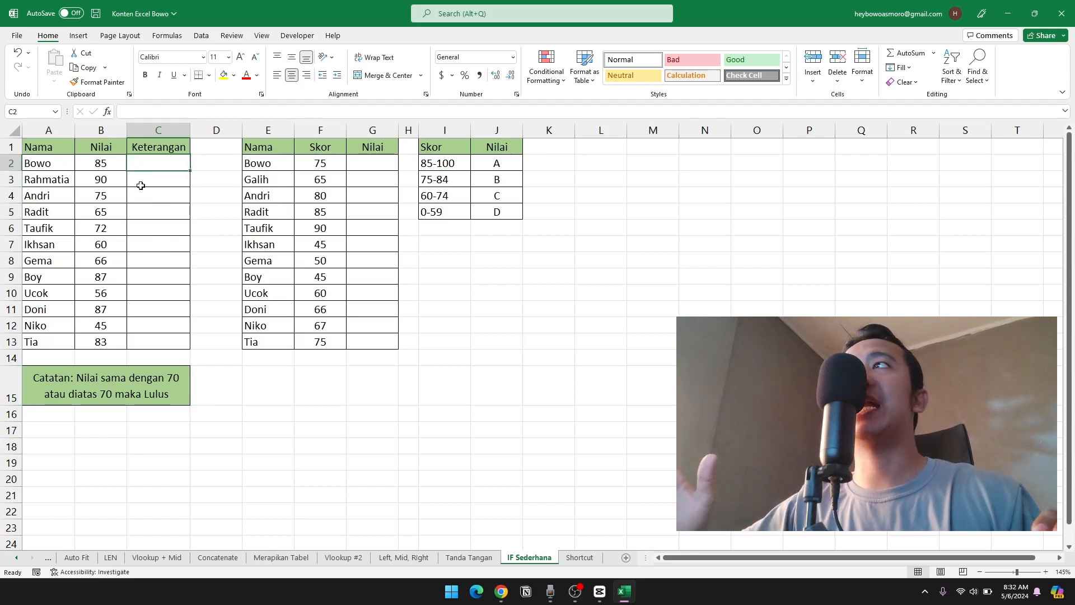
# Review the second table's Skor and empty Nilai columns together with the score-range-to-grade reference table.
pyautogui.moveTo(250, 150); pyautogui.dragTo(492, 340)
pyautogui.click(370, 259)
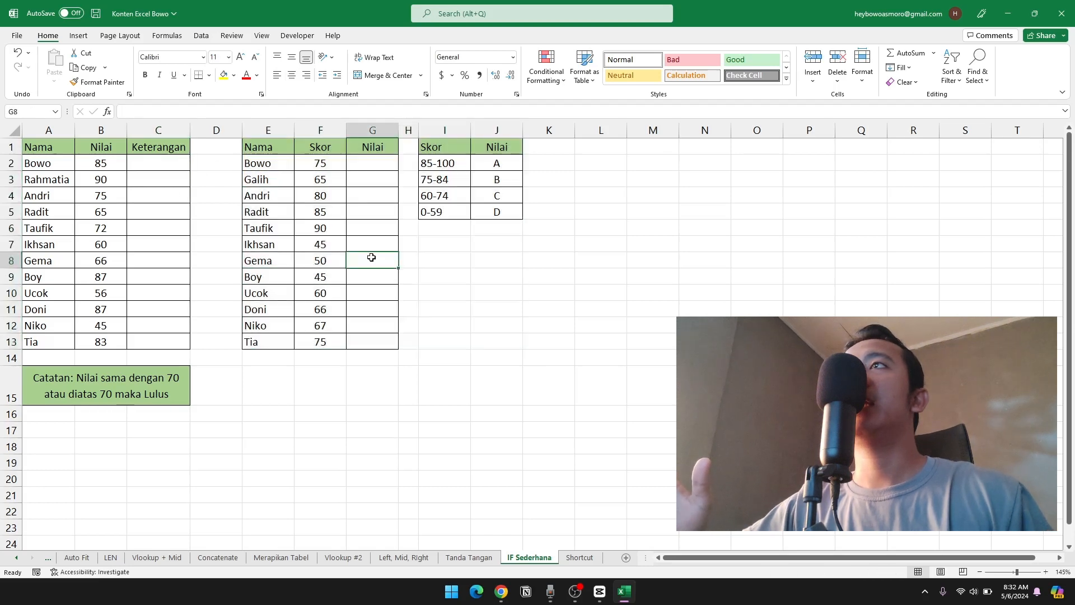
pyautogui.moveTo(371, 164); pyautogui.dragTo(372, 262)
pyautogui.moveTo(328, 164); pyautogui.dragTo(355, 288)
pyautogui.click(373, 162)
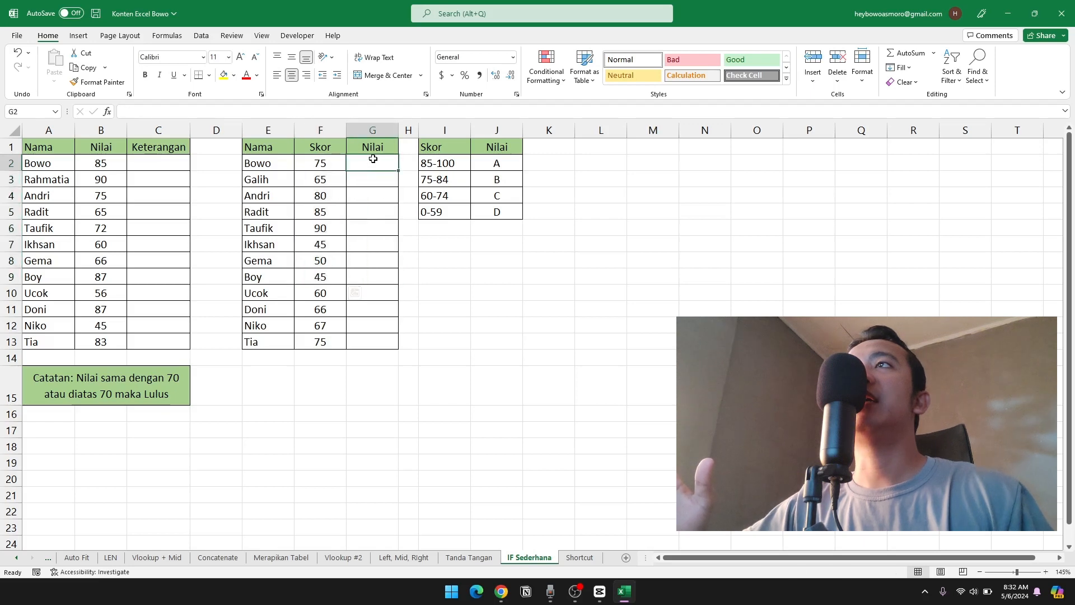
pyautogui.click(451, 164)
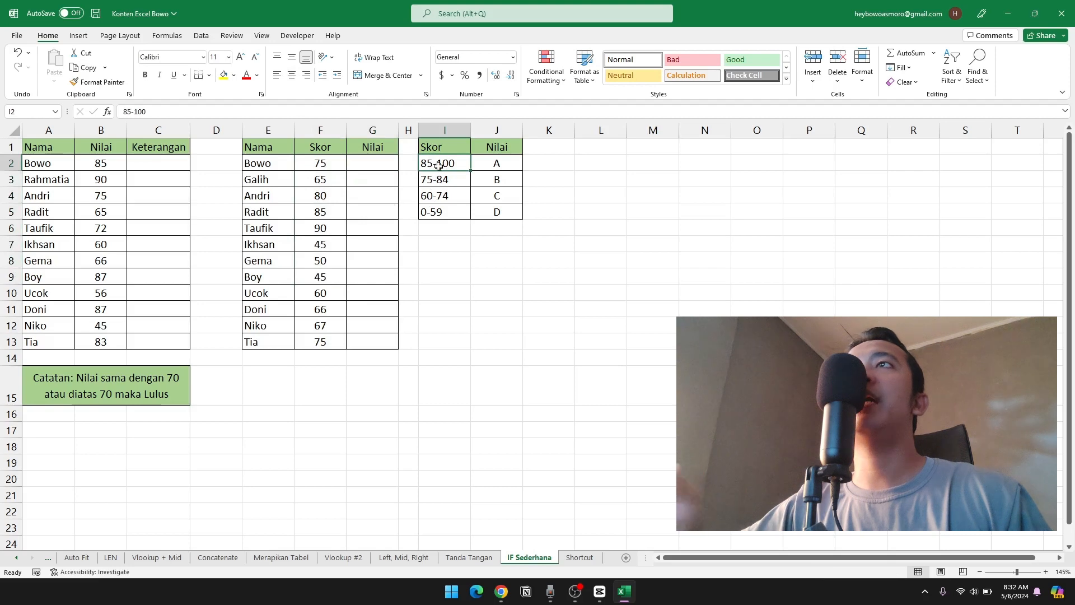
pyautogui.click(489, 166)
pyautogui.click(437, 186)
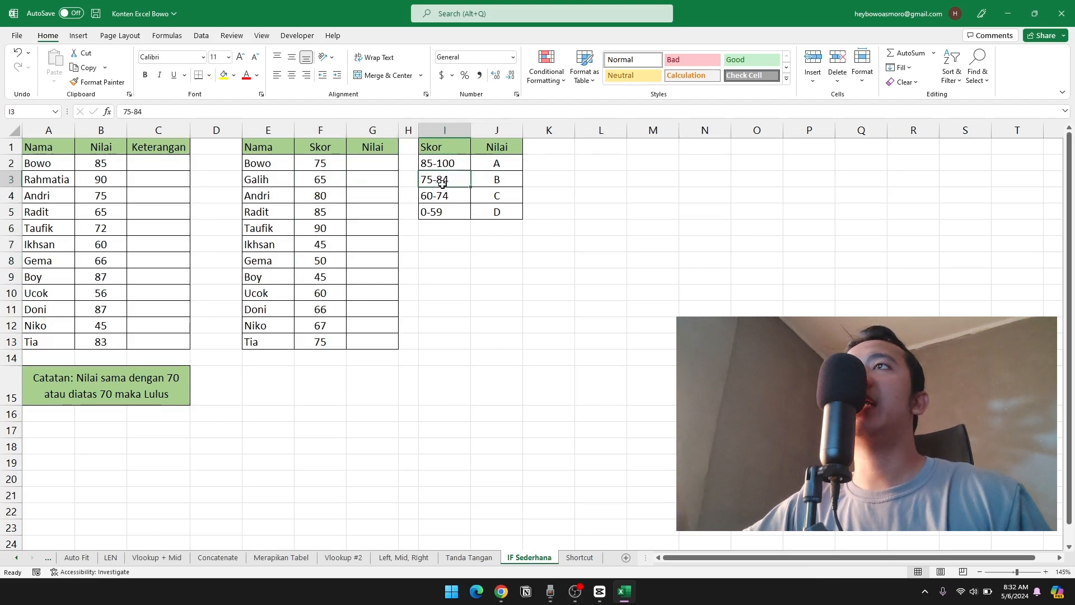
pyautogui.click(490, 182)
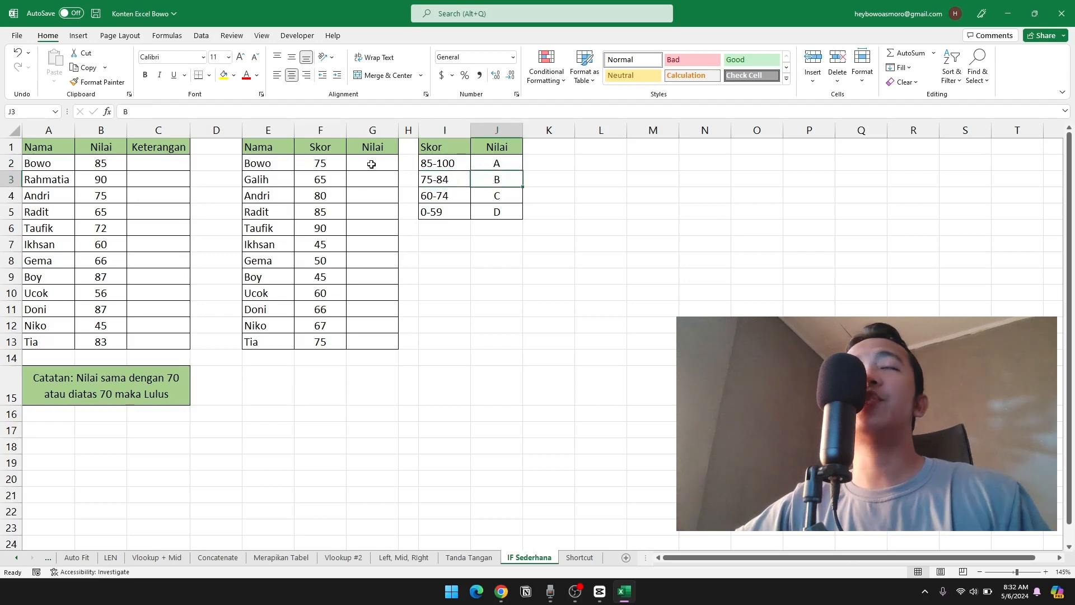
pyautogui.moveTo(371, 164); pyautogui.dragTo(377, 337)
pyautogui.click(378, 294)
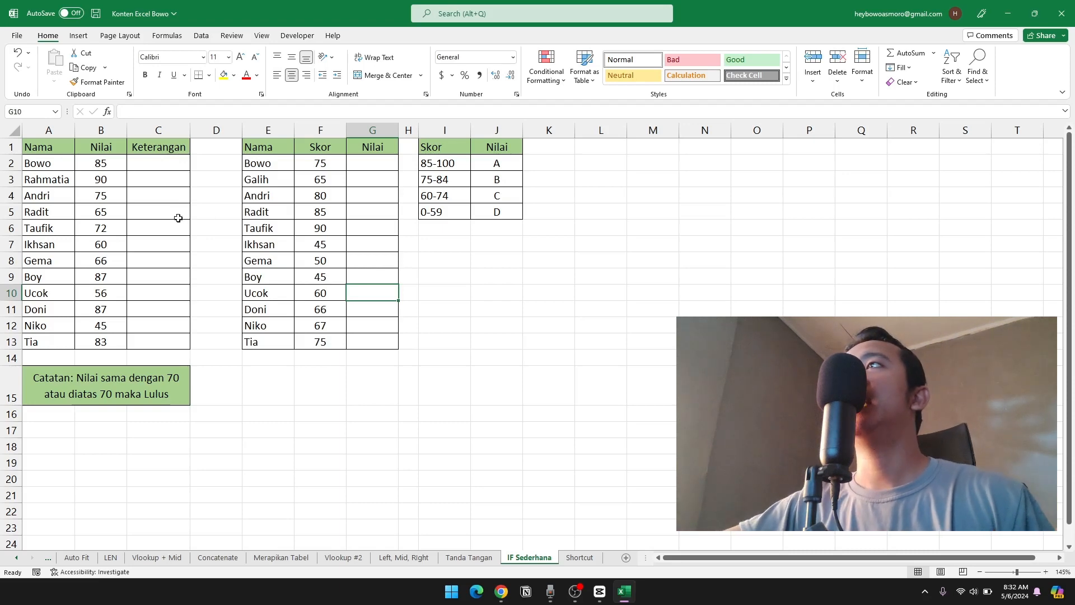
# Try entering "Lulus" manually in C2 based on the score in B2, and clear the cell.
pyautogui.click(159, 161)
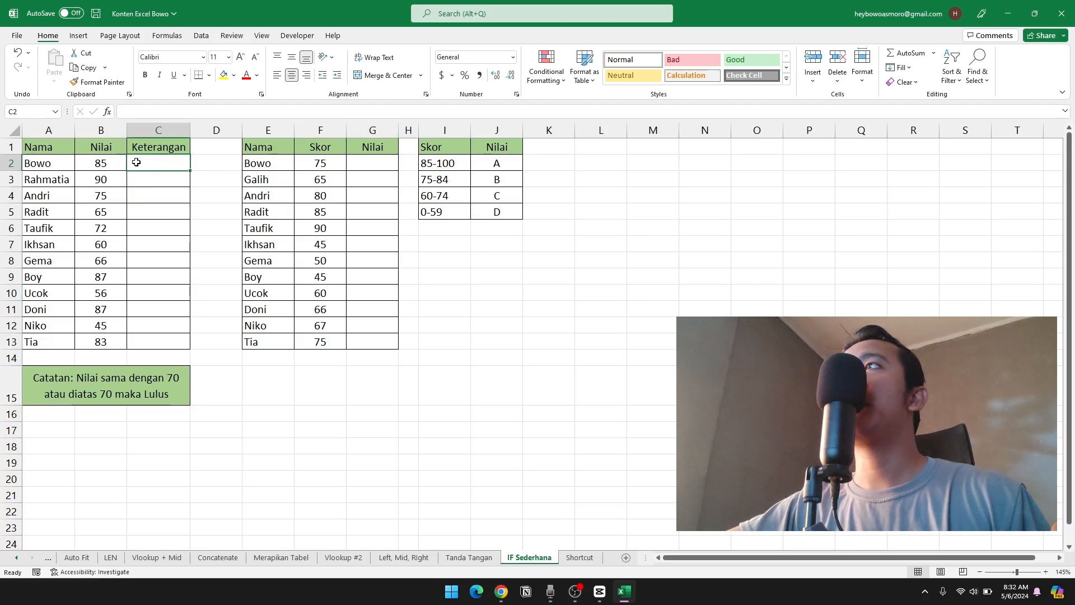
pyautogui.click(112, 161)
pyautogui.click(136, 168)
pyautogui.click(106, 164)
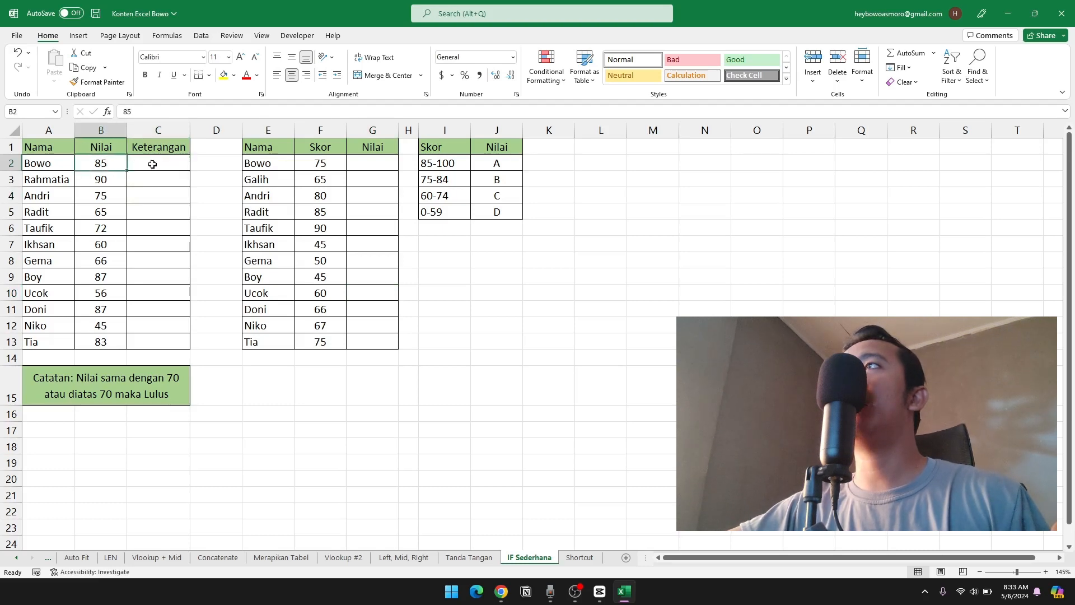
pyautogui.click(153, 164)
pyautogui.write('Lulus')
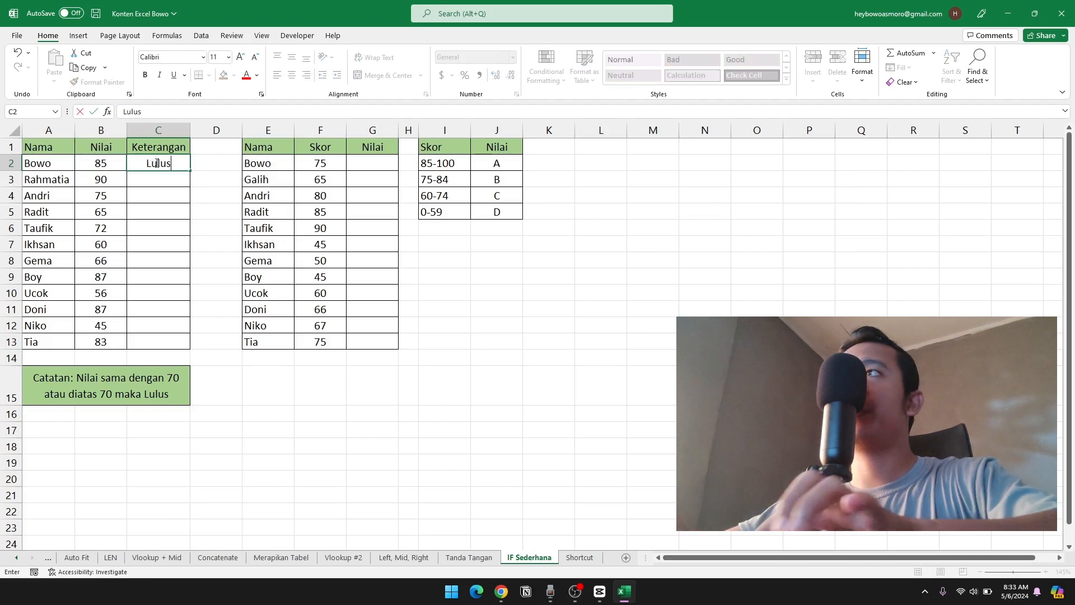
pyautogui.press('Return')
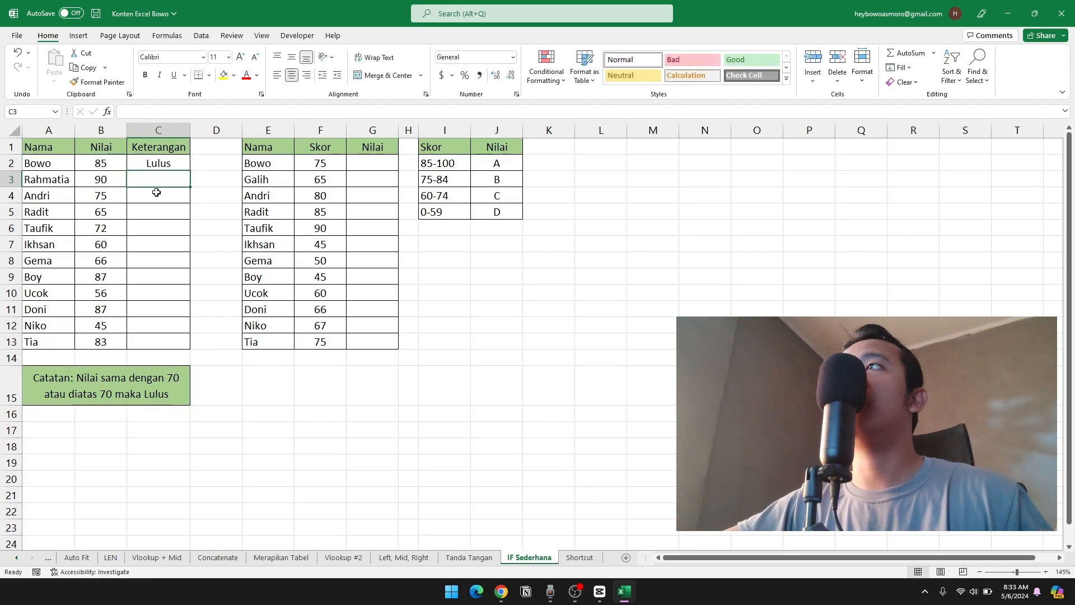
pyautogui.click(164, 168)
pyautogui.press('Delete')
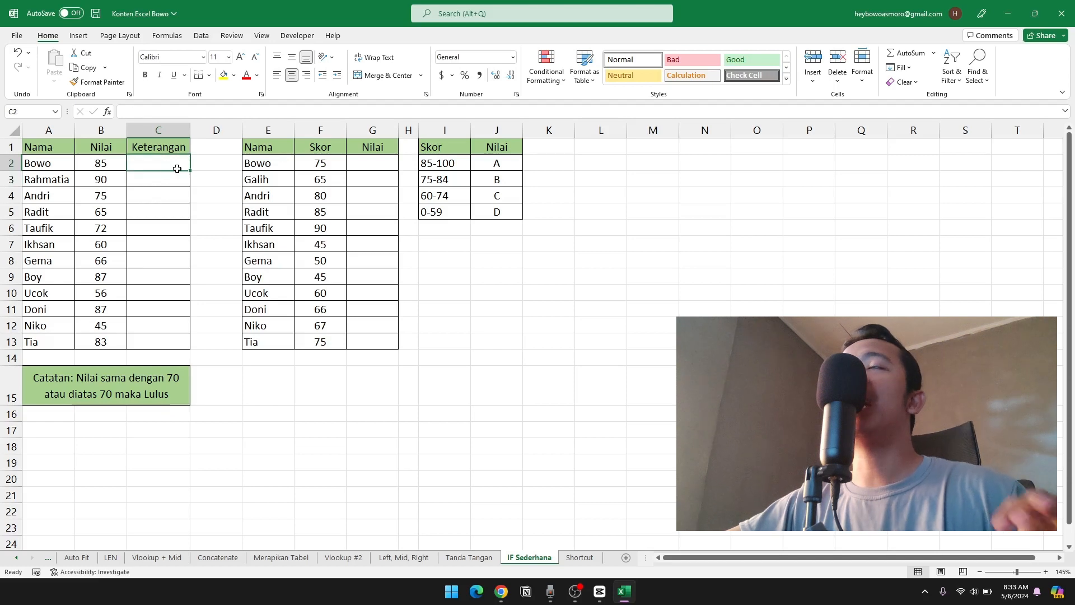
pyautogui.click(158, 193)
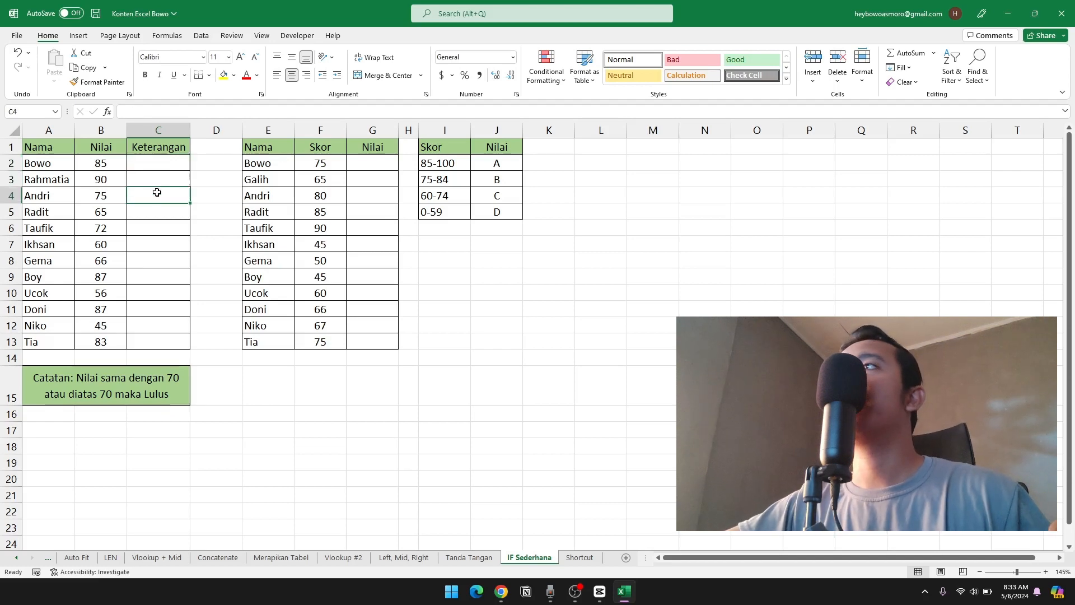
# Begin an IF formula in C2 with the logical test B2>=70.
pyautogui.click(157, 167)
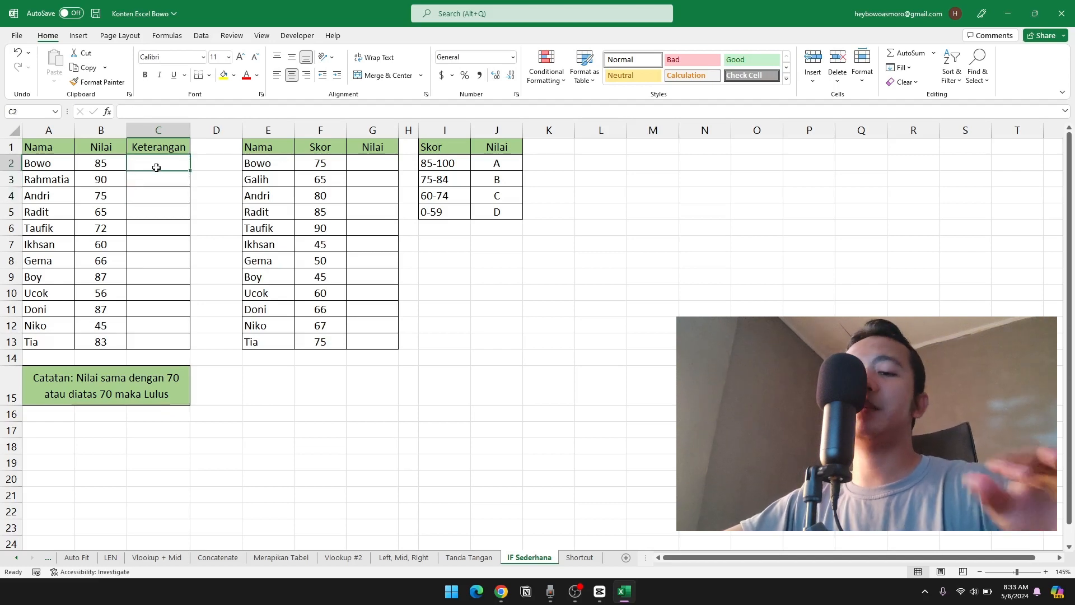
pyautogui.write('=if(')
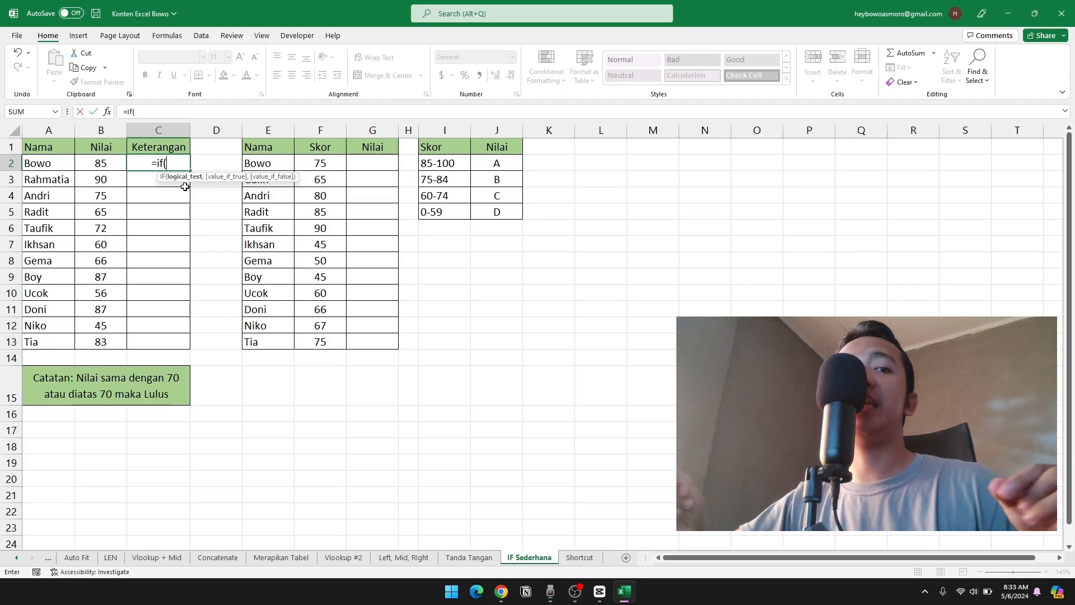
pyautogui.click(106, 165)
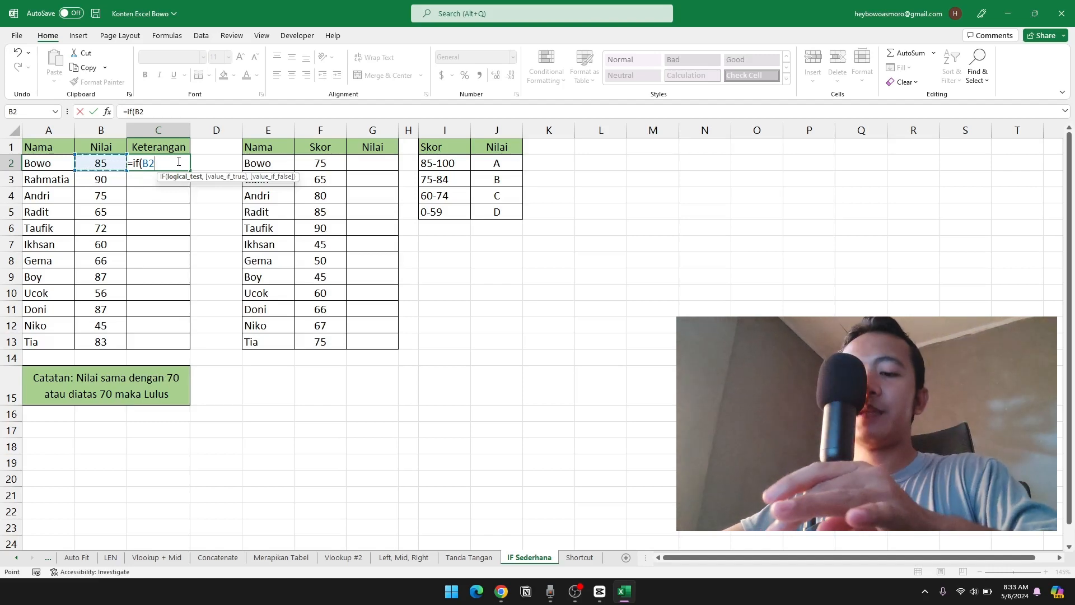
pyautogui.write('>')
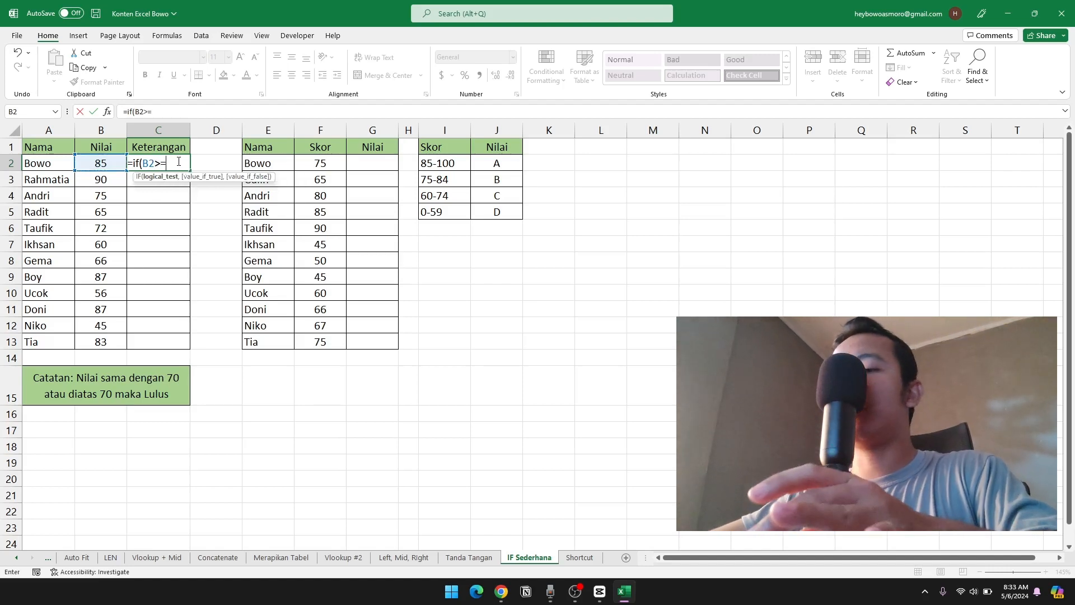
pyautogui.write('=70,')
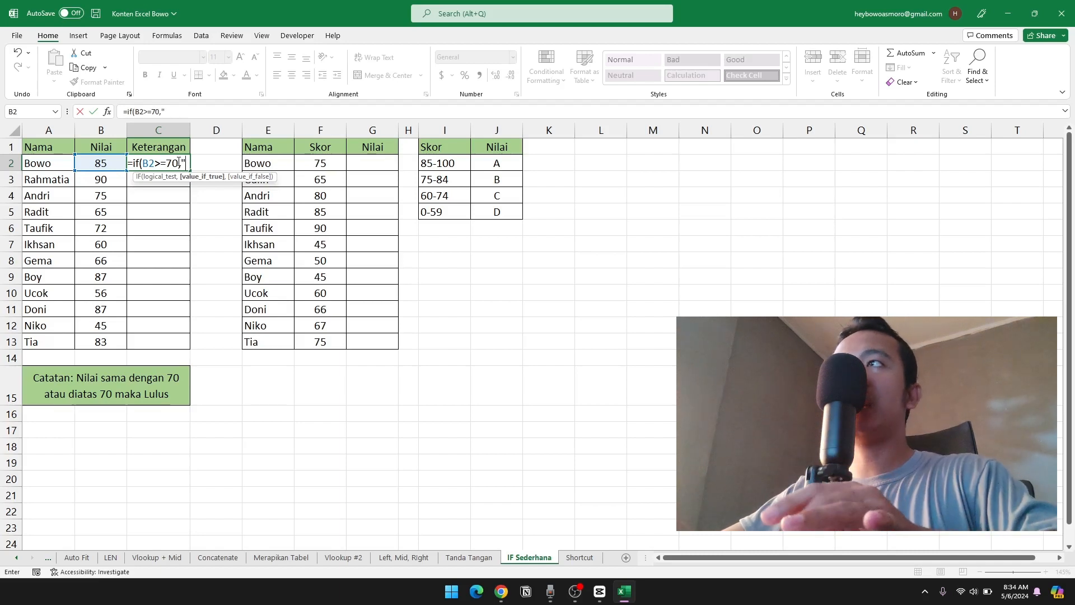
# Complete the C2 IF formula with "Lulus" as the true value and "Tidak Lulus" as the false value.
pyautogui.write('Lulus')
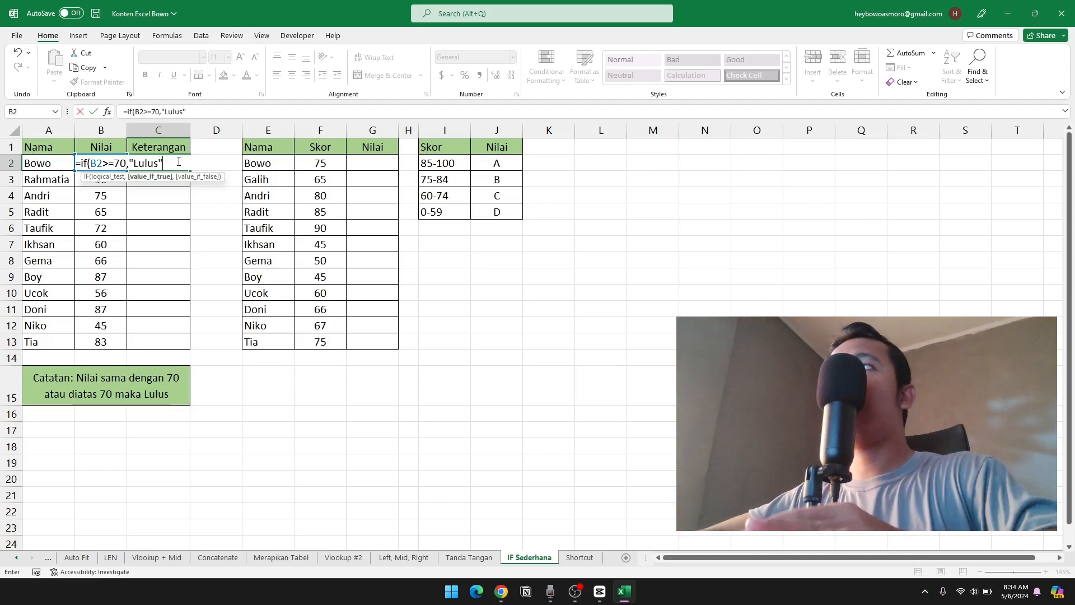
pyautogui.write(',')
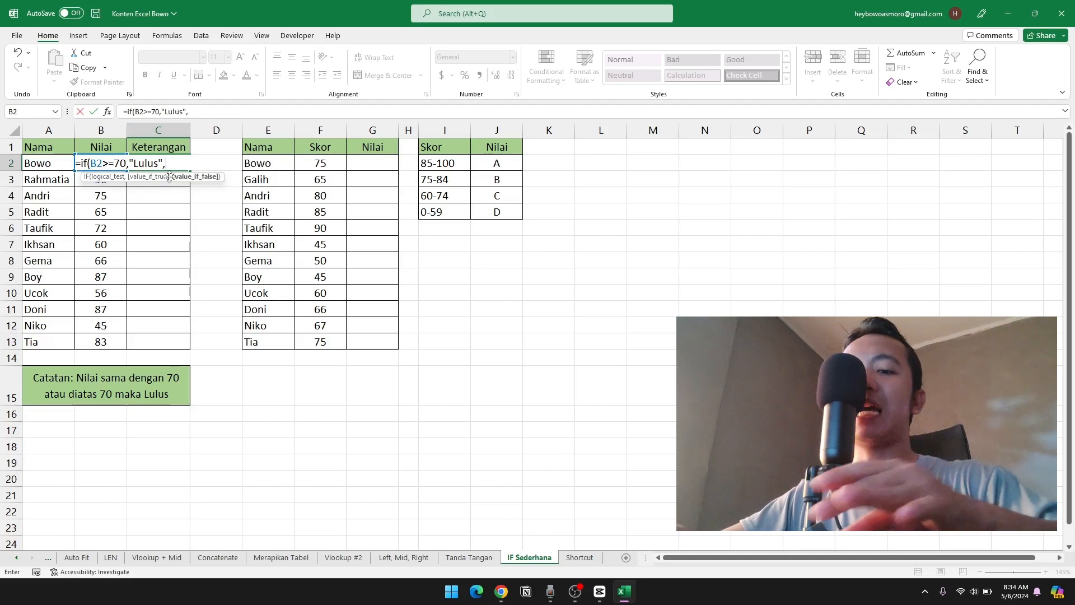
pyautogui.write('"Tidak L')
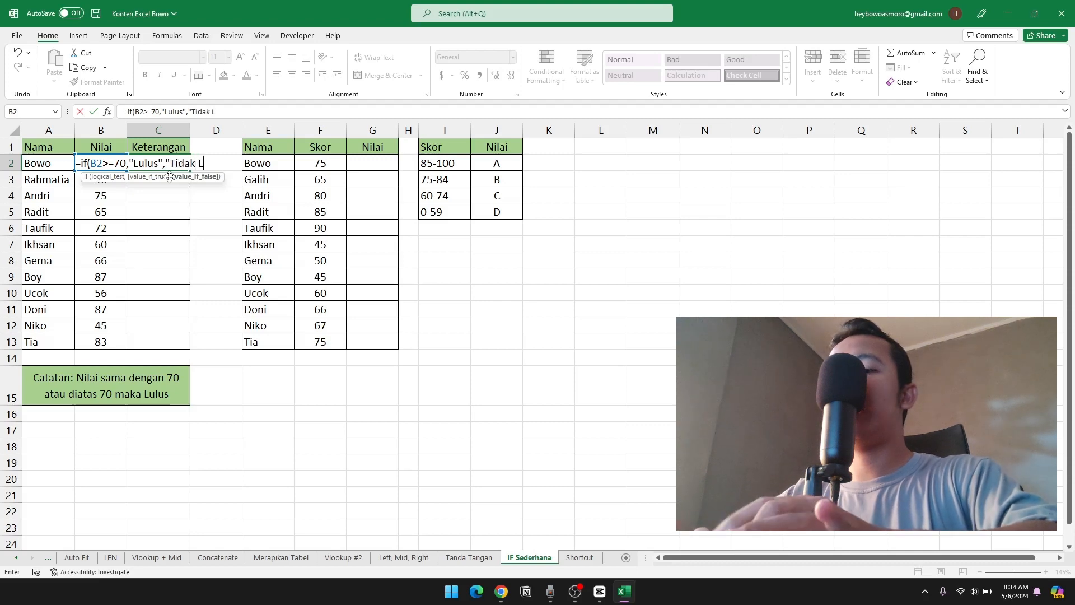
pyautogui.write('ulus')
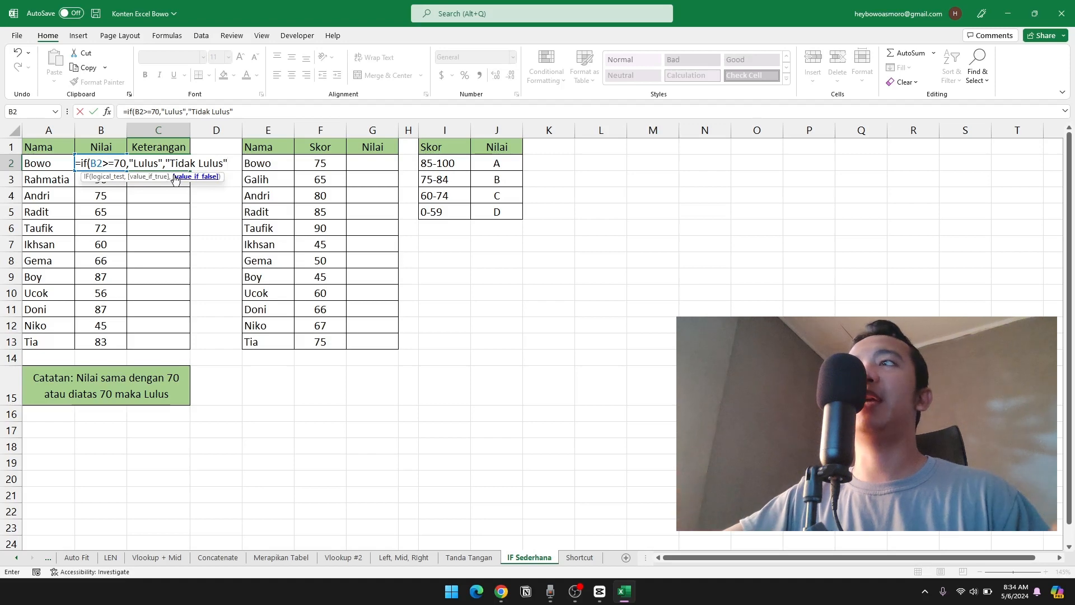
pyautogui.press('BackSpace')
pyautogui.press('BackSpace')
pyautogui.press('BackSpace')
pyautogui.press('BackSpace')
pyautogui.press('BackSpace')
pyautogui.press('BackSpace')
pyautogui.press('BackSpace')
pyautogui.press('BackSpace')
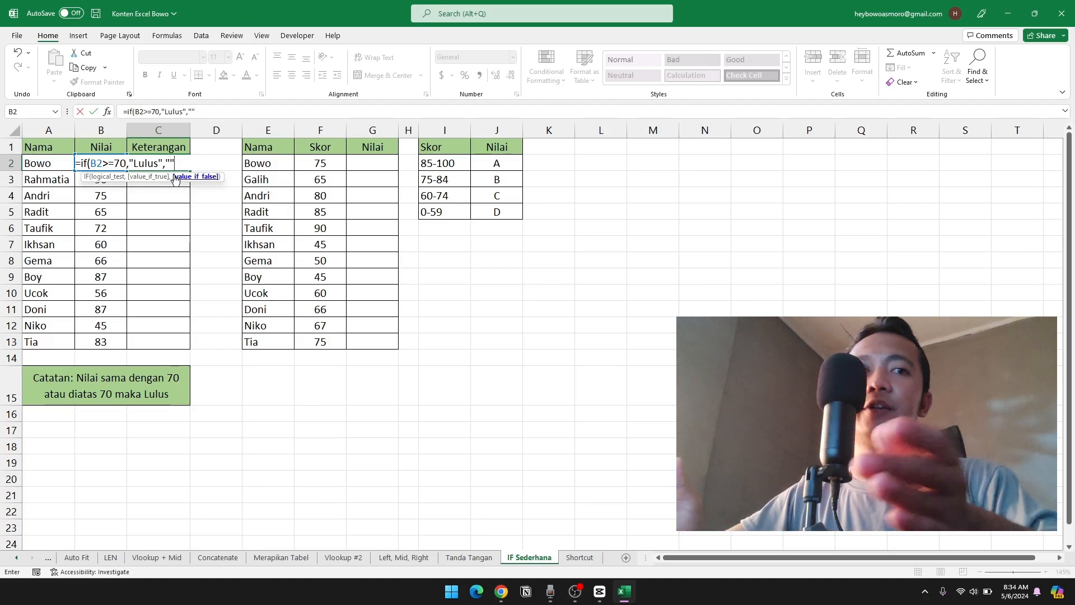
pyautogui.write('idak Lulus')
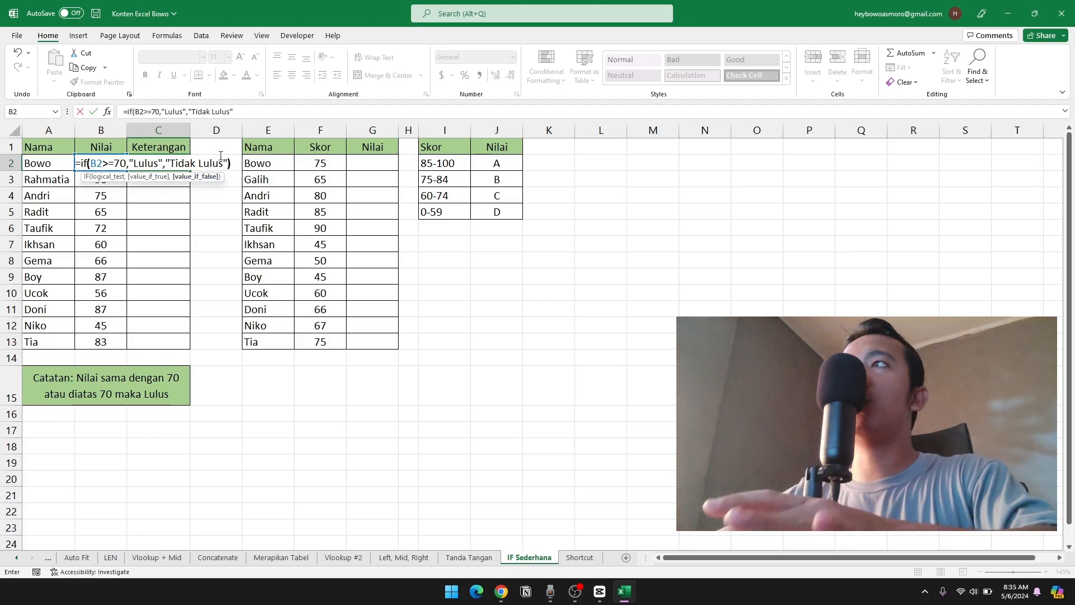
pyautogui.write(')')
pyautogui.press('Return')
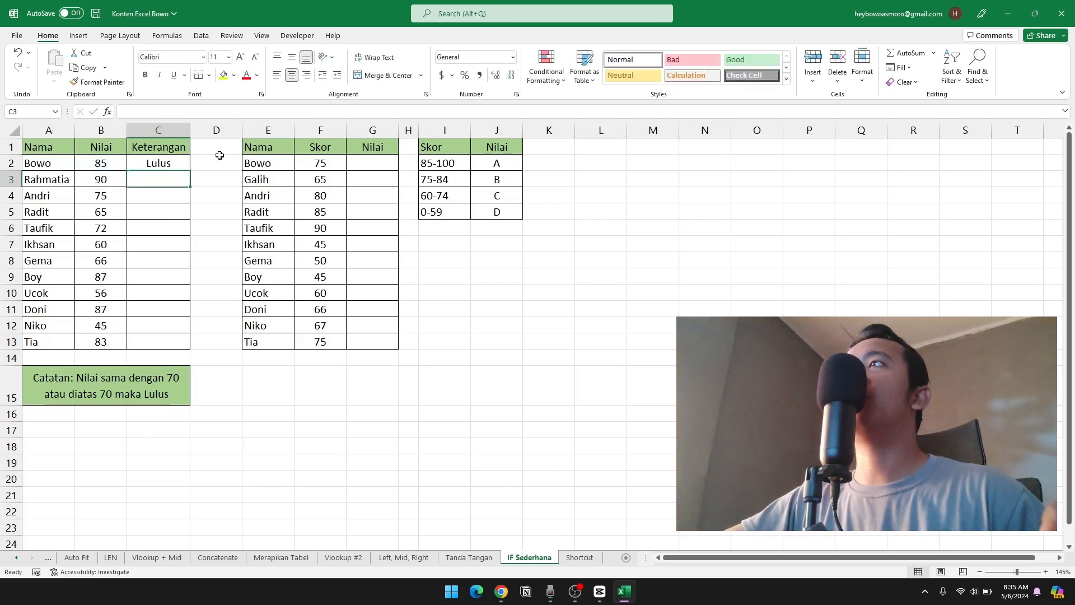
# Check the C2 formula result against the score in B2 and the passing note in A15.
pyautogui.click(168, 164)
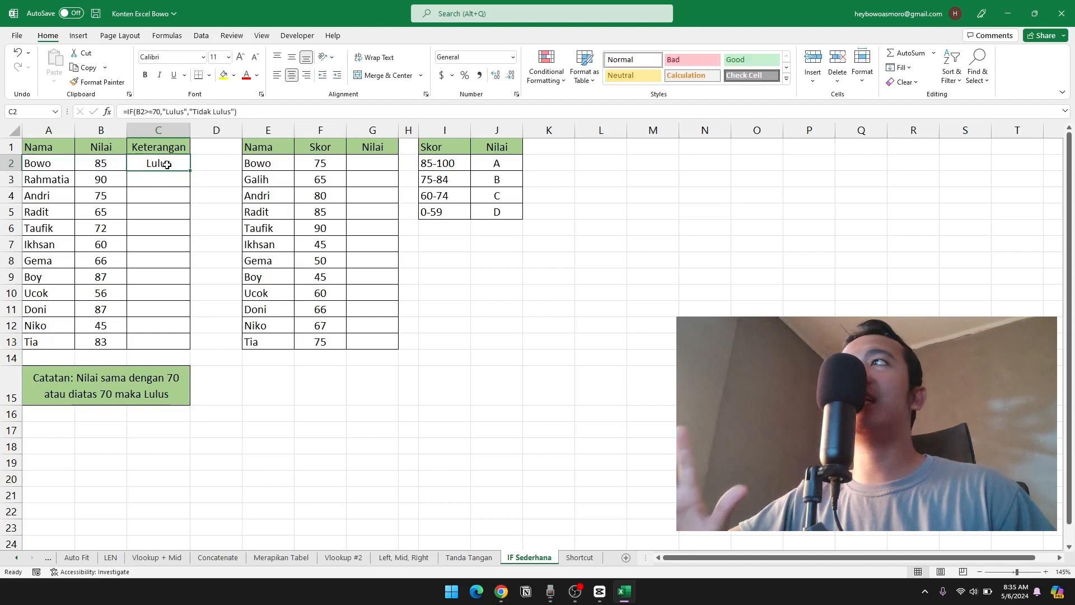
pyautogui.click(110, 164)
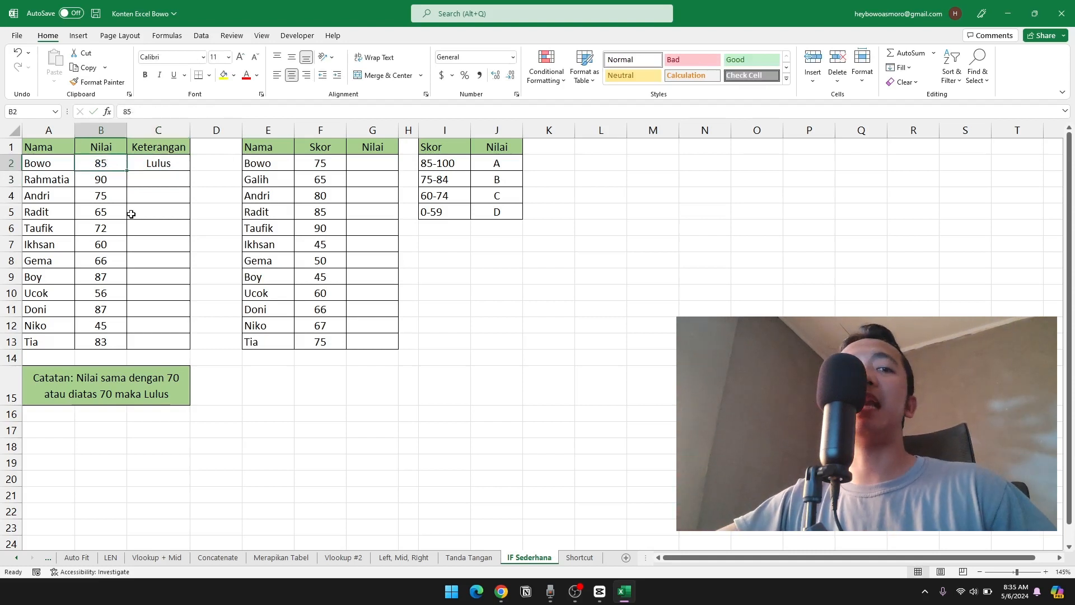
pyautogui.click(119, 395)
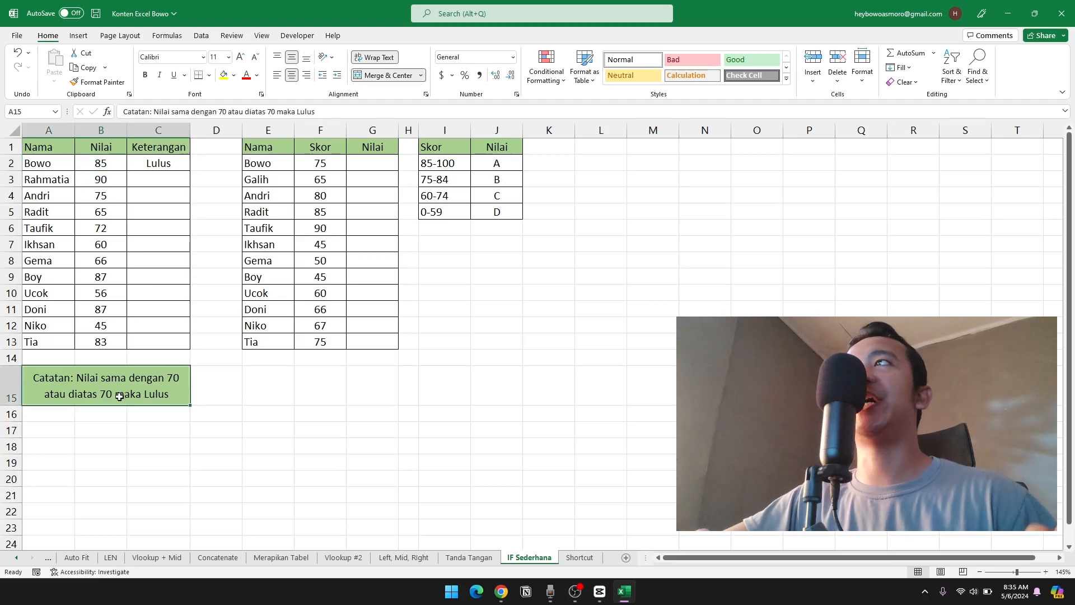
pyautogui.click(169, 164)
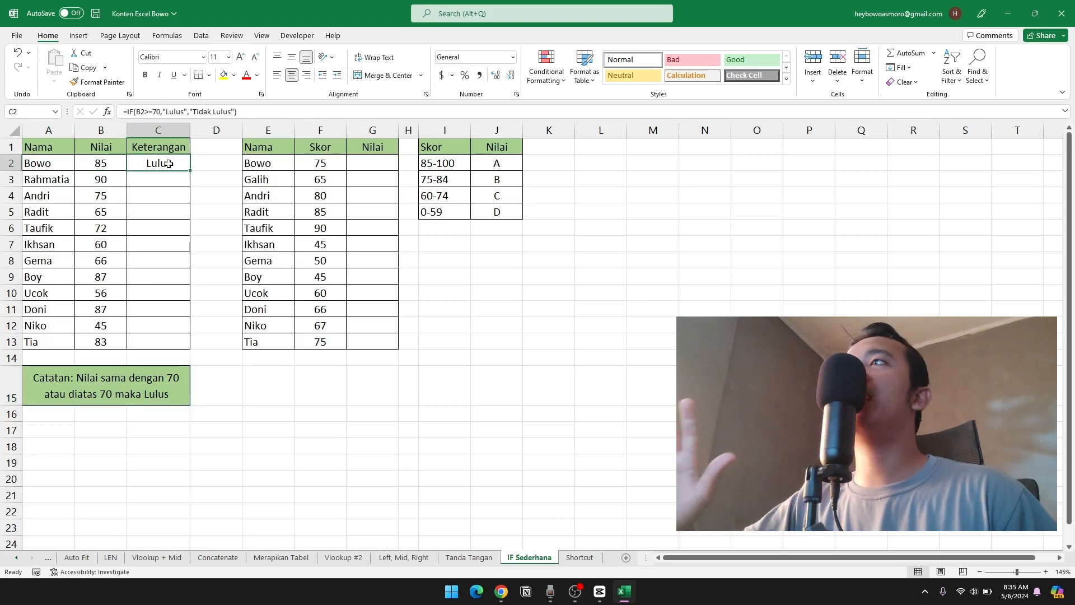
# Fill the C2 formula down through C13 and spot-check the Keterangan results against the Nilai scores.
pyautogui.moveTo(189, 170); pyautogui.dragTo(183, 350)
pyautogui.click(131, 179)
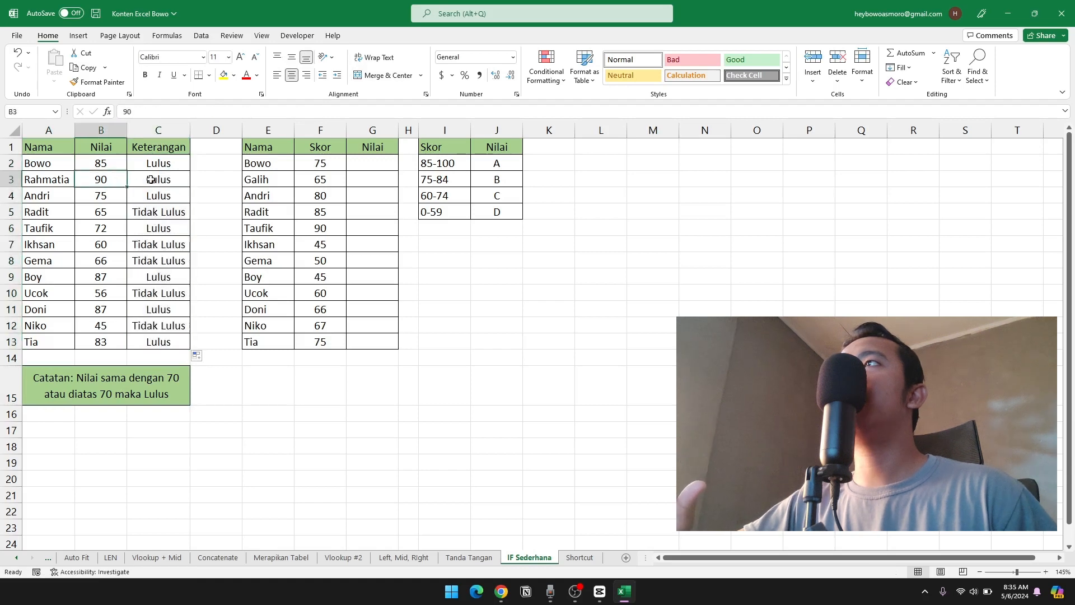
pyautogui.click(114, 193)
pyautogui.click(138, 196)
pyautogui.click(100, 214)
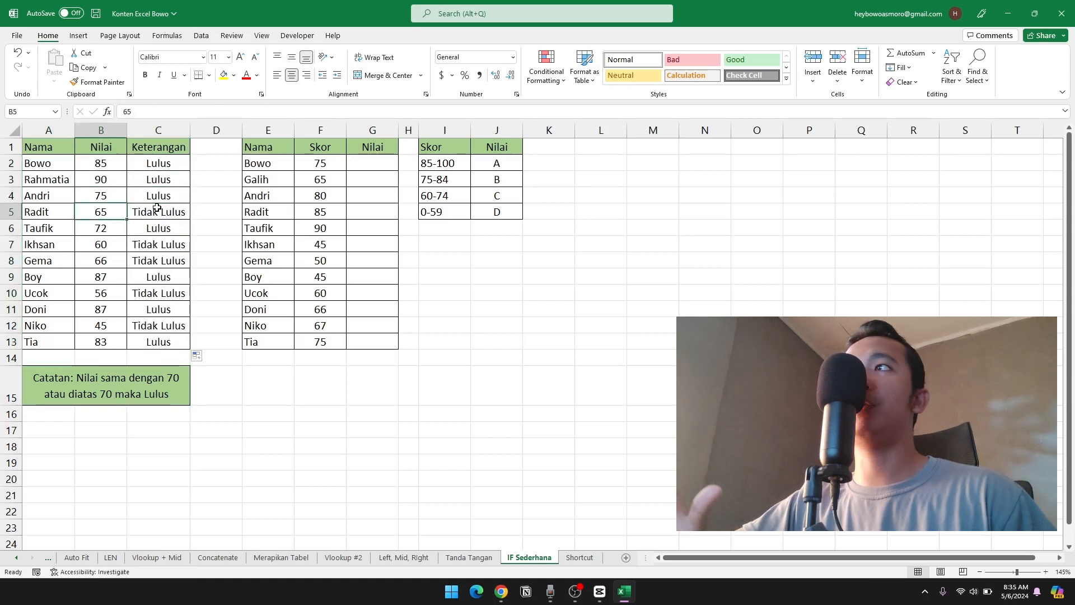
pyautogui.click(157, 209)
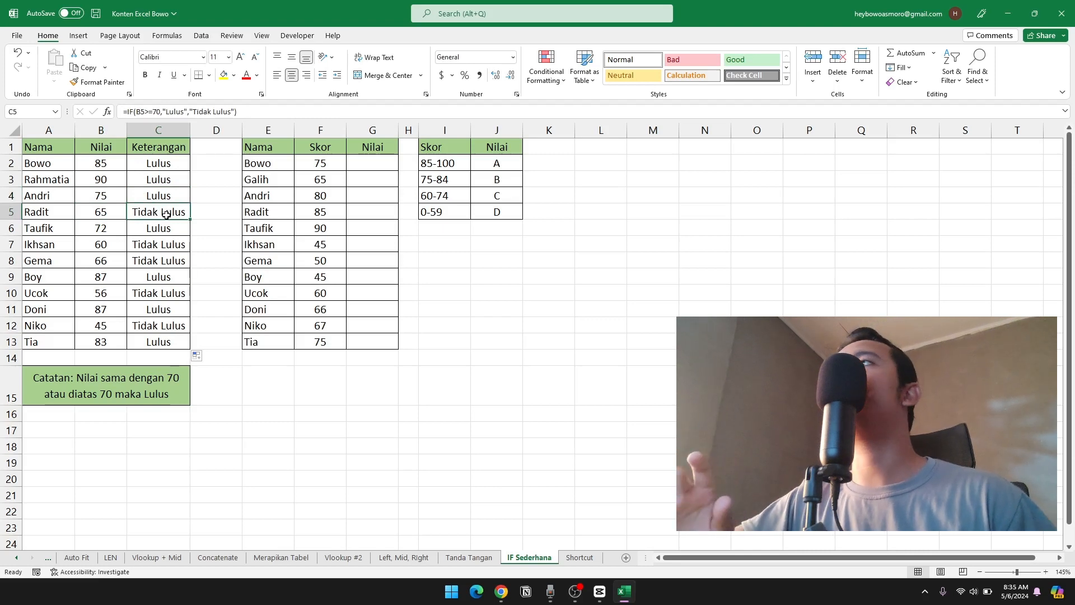
pyautogui.click(151, 261)
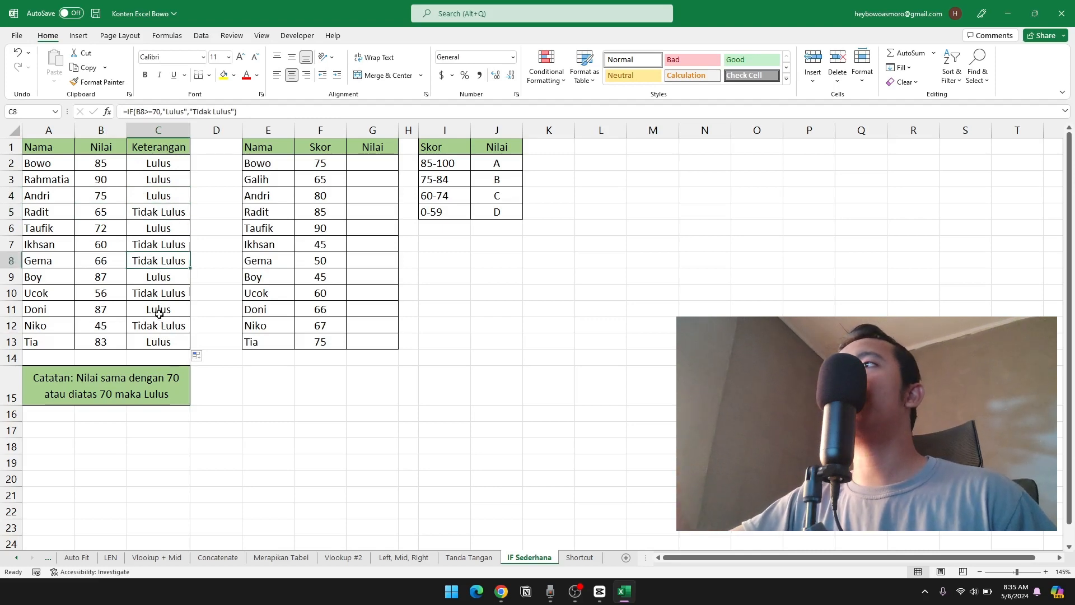
pyautogui.click(154, 292)
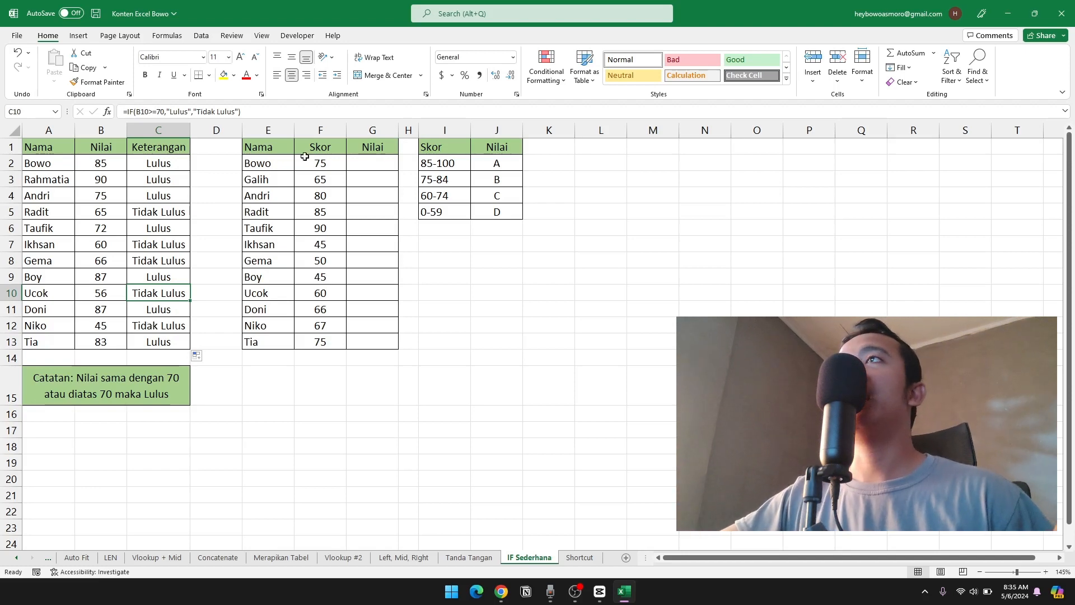
# Examine the second table's names, scores and empty Nilai column, and the score ranges with their letter grades in I2:J5.
pyautogui.click(368, 161)
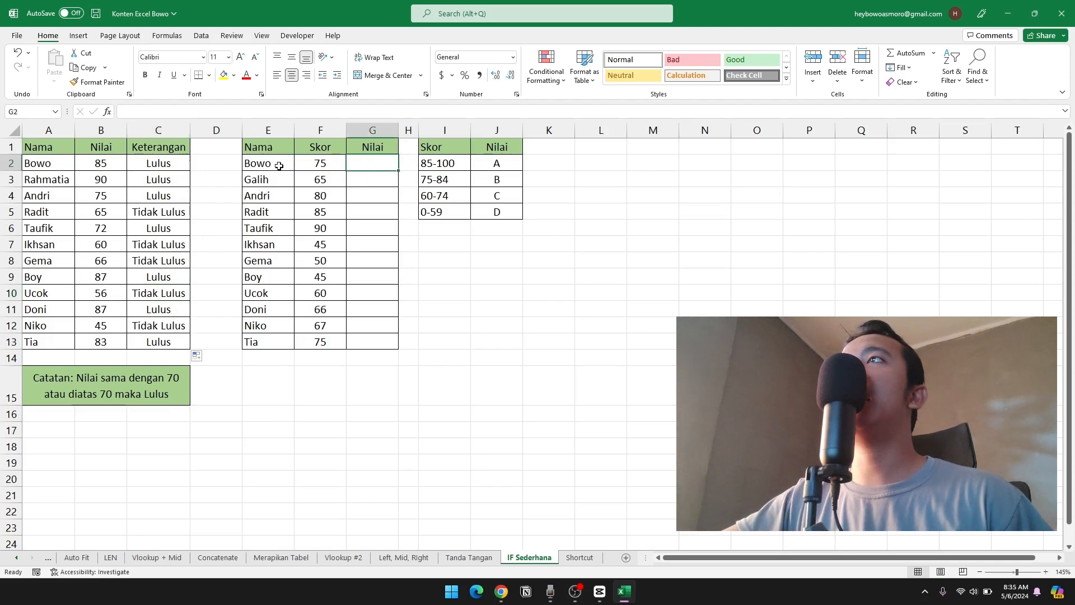
pyautogui.moveTo(263, 148); pyautogui.dragTo(267, 276)
pyautogui.moveTo(330, 160); pyautogui.dragTo(334, 208)
pyautogui.click(364, 166)
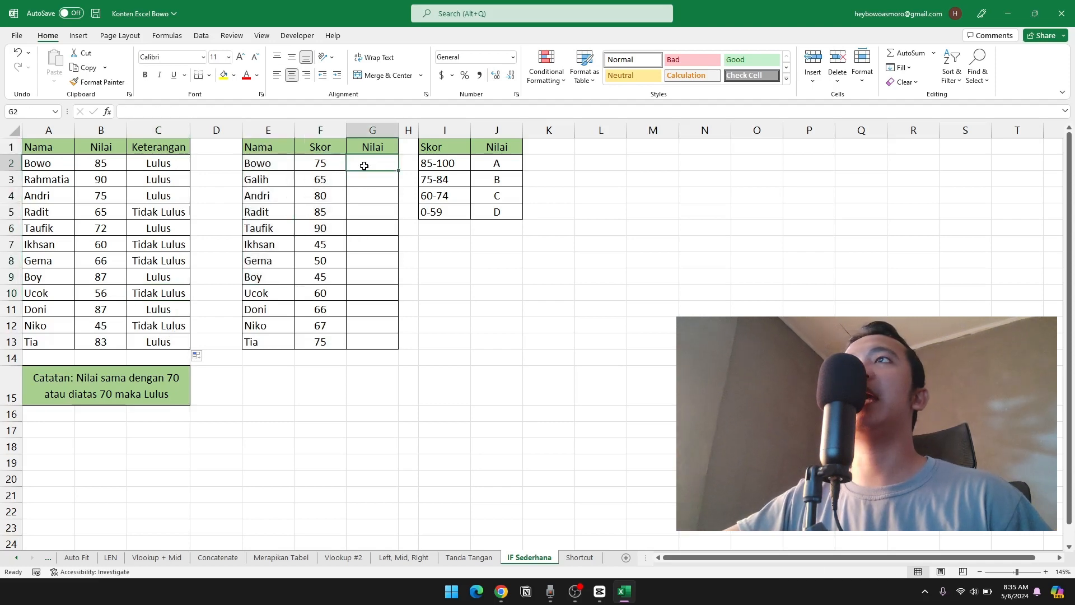
pyautogui.hotkey('shift', 'Down')
pyautogui.hotkey('shift', 'Down')
pyautogui.hotkey('shift', 'Down')
pyautogui.hotkey('shift', 'Down')
pyautogui.hotkey('shift', 'Down')
pyautogui.hotkey('shift', 'Down')
pyautogui.hotkey('shift', 'Down')
pyautogui.hotkey('shift', 'Down')
pyautogui.hotkey('shift', 'Down')
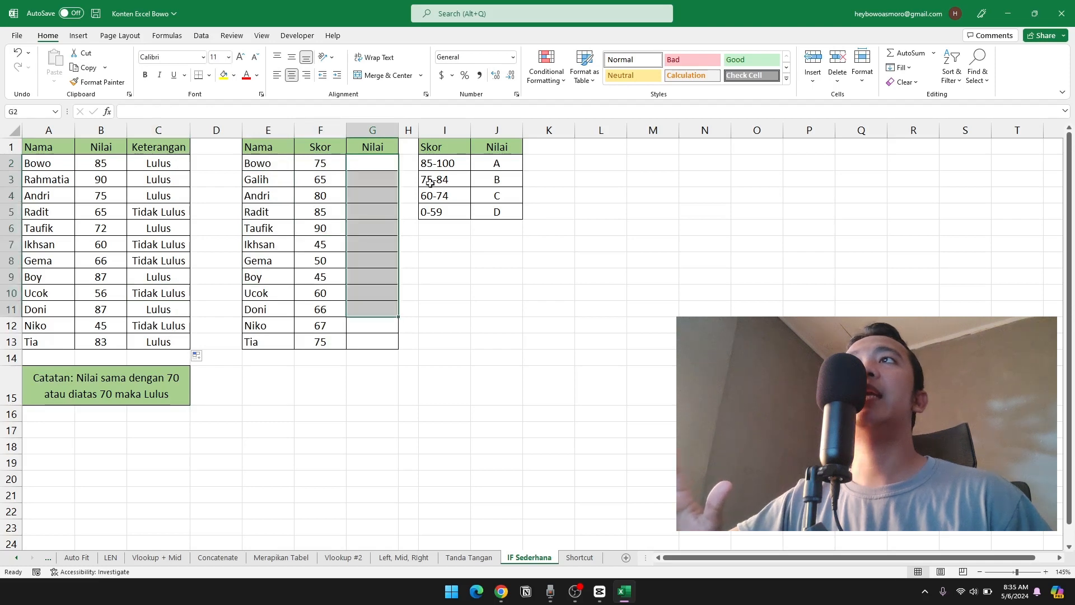
pyautogui.moveTo(438, 164); pyautogui.dragTo(434, 210)
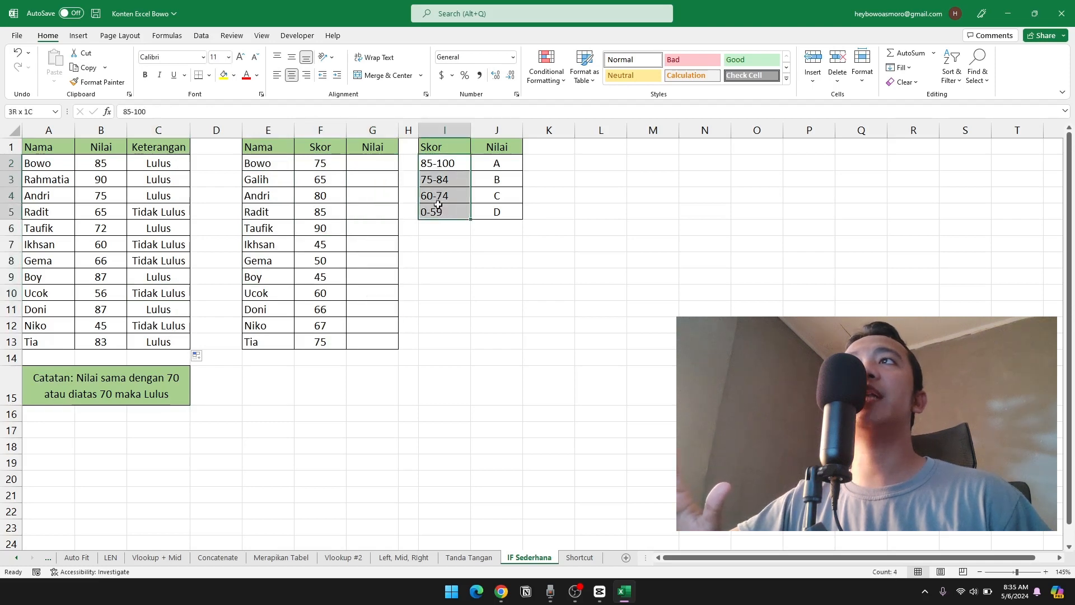
pyautogui.click(441, 167)
pyautogui.click(490, 163)
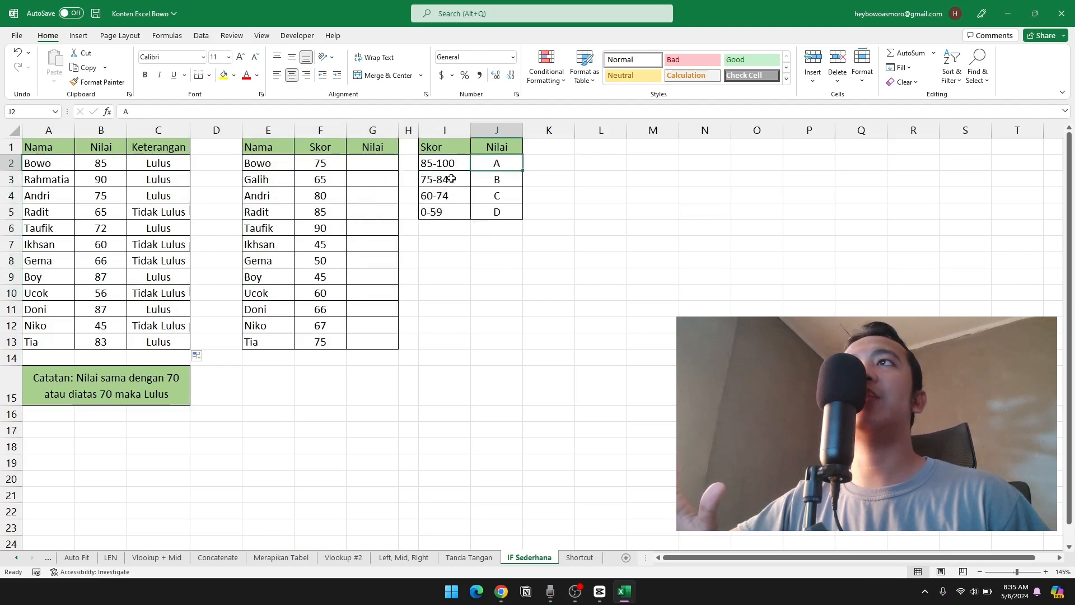
pyautogui.click(443, 181)
pyautogui.click(483, 179)
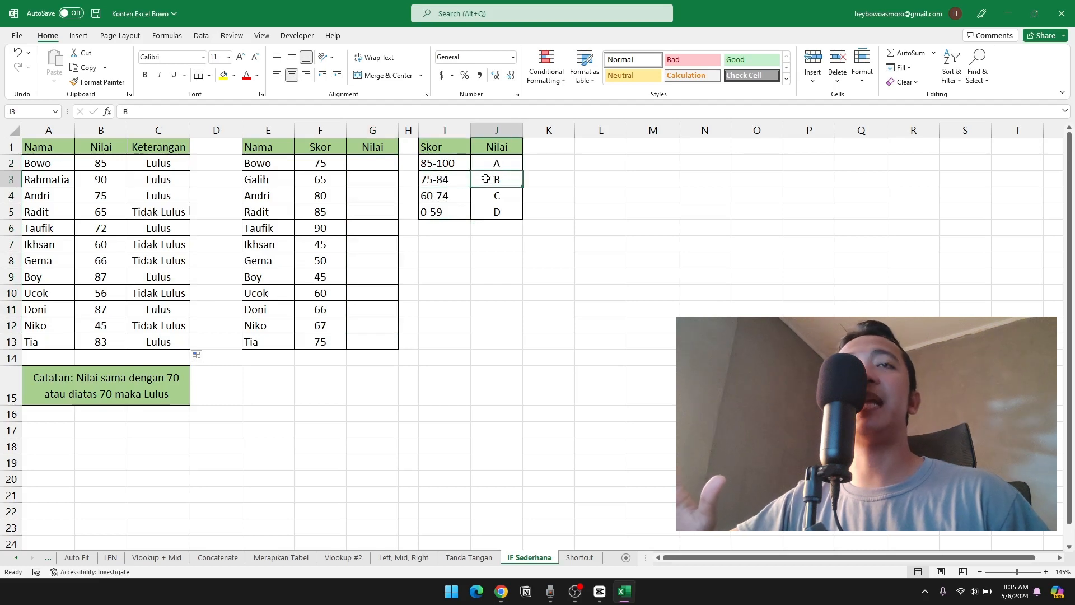
# Begin an IF formula in G2 that tests F2>=85 and returns "A", and start a nested IF as its false value.
pyautogui.click(392, 166)
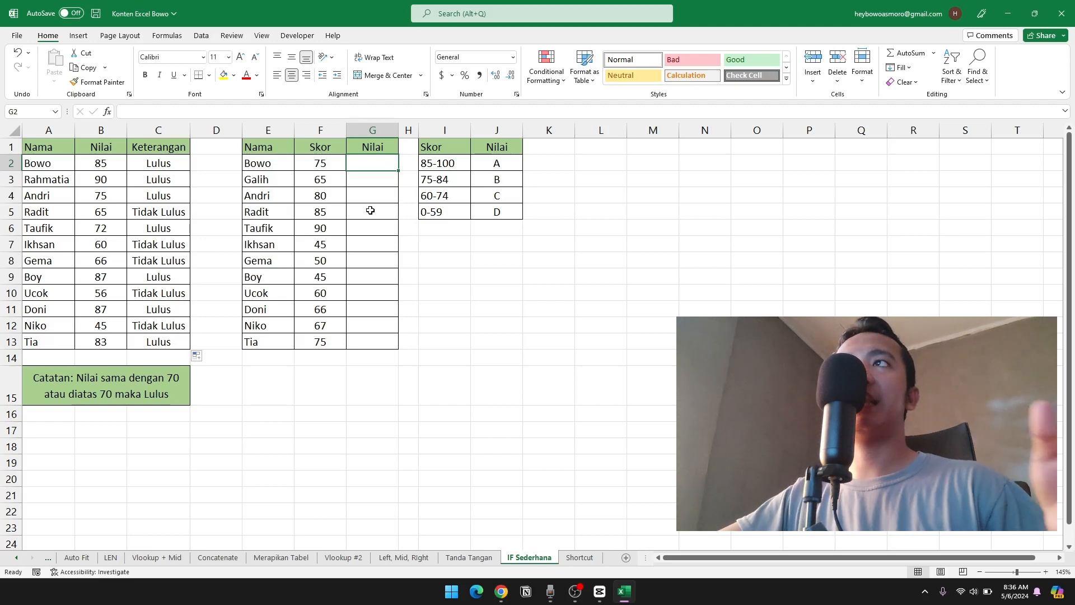
pyautogui.write('=if')
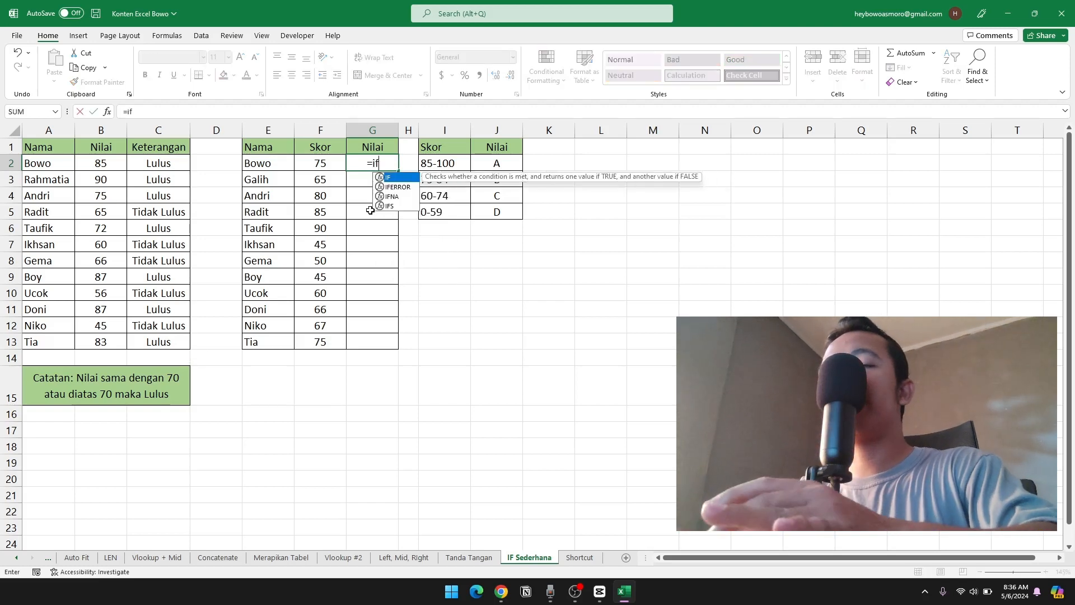
pyautogui.write('(')
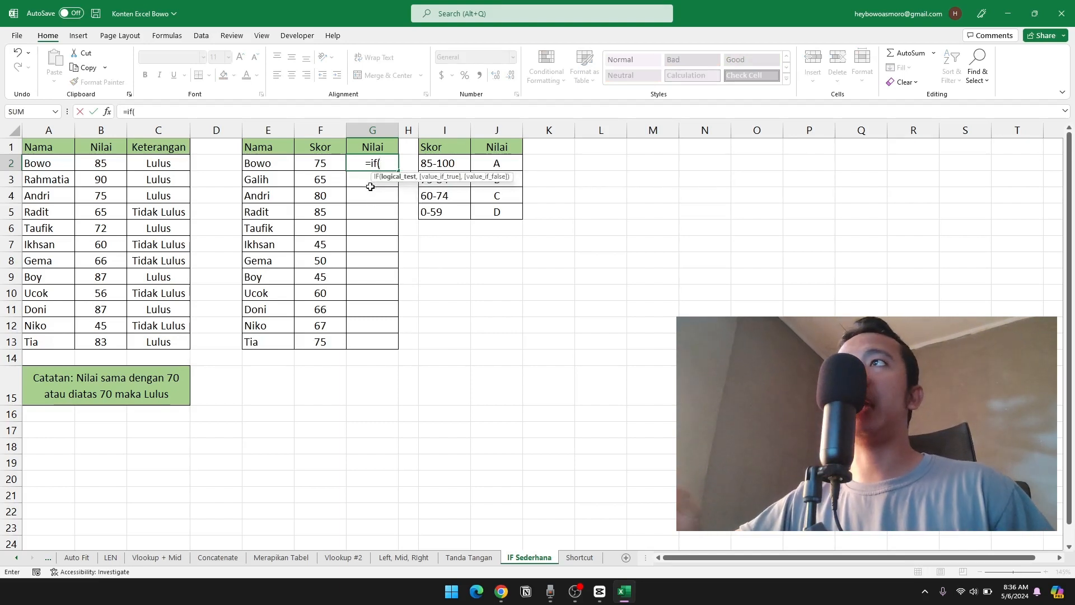
pyautogui.click(318, 166)
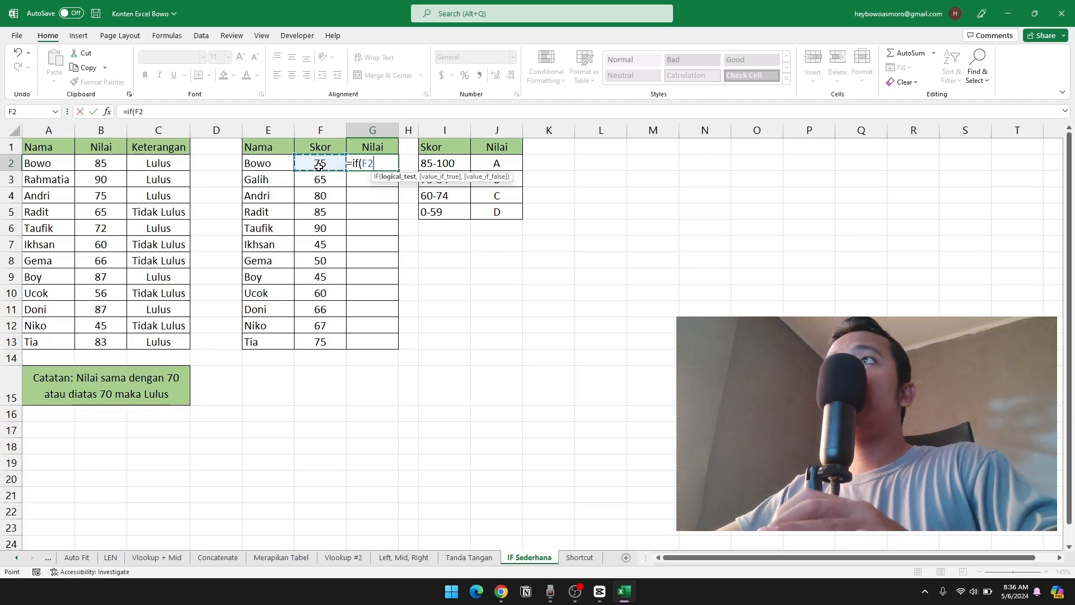
pyautogui.write('=')
pyautogui.press('BackSpace')
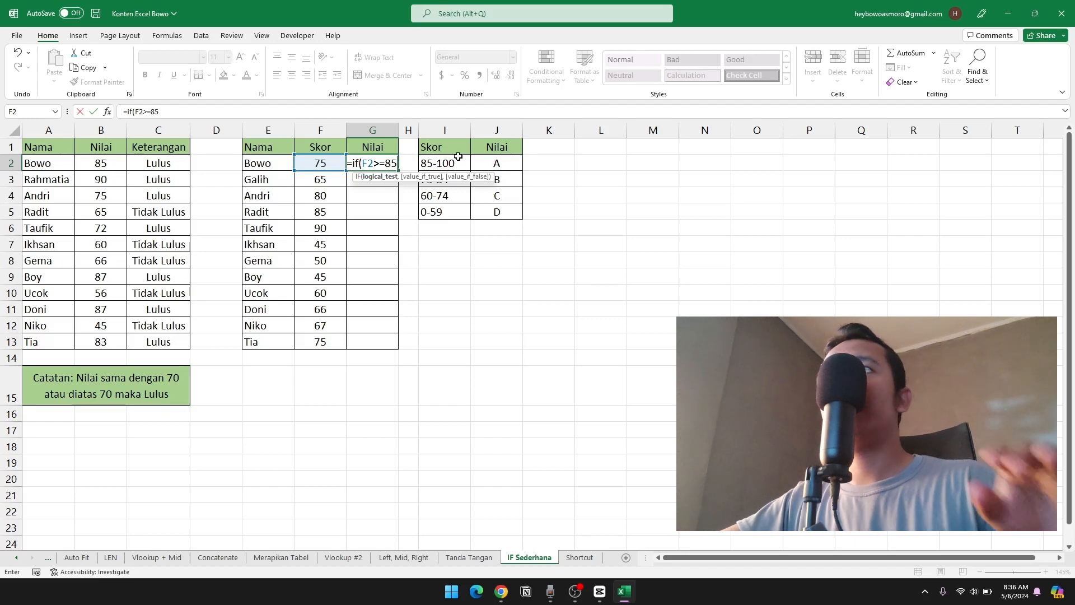
pyautogui.write(',"A')
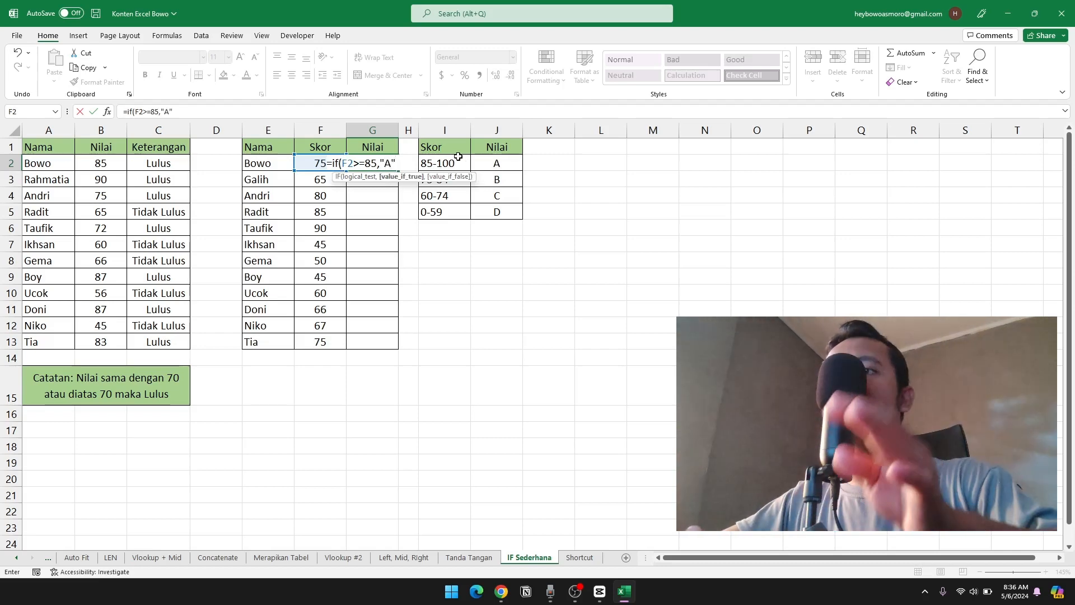
pyautogui.write(',')
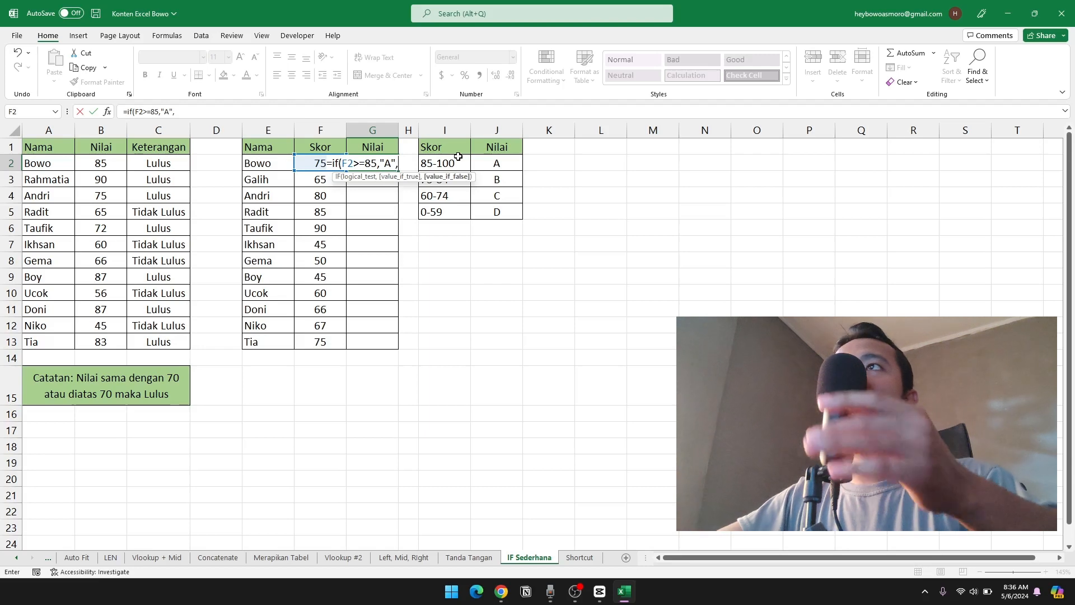
pyautogui.write('IF')
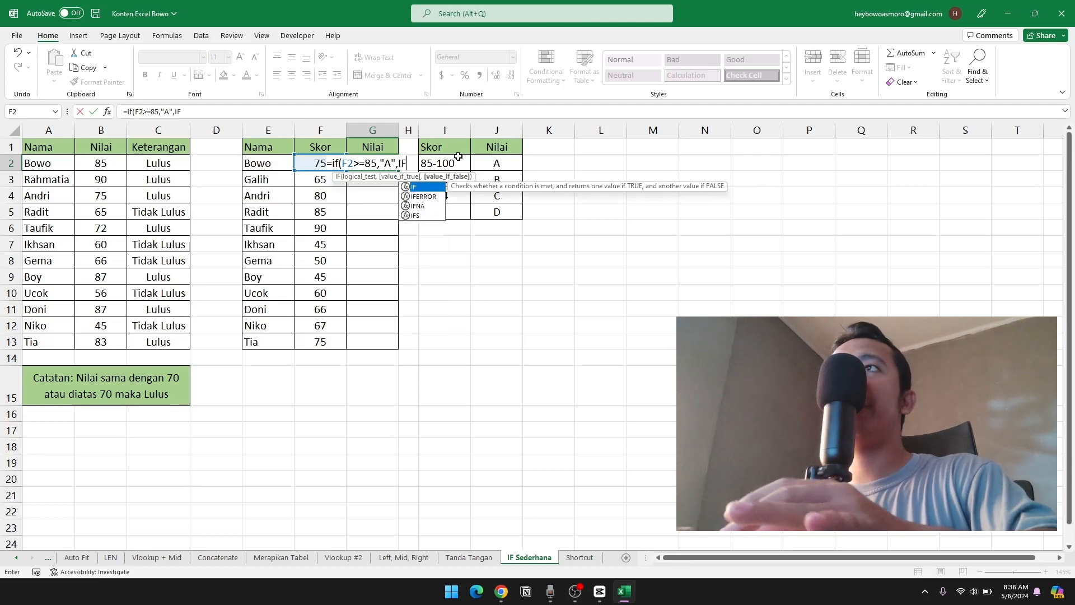
pyautogui.write('(')
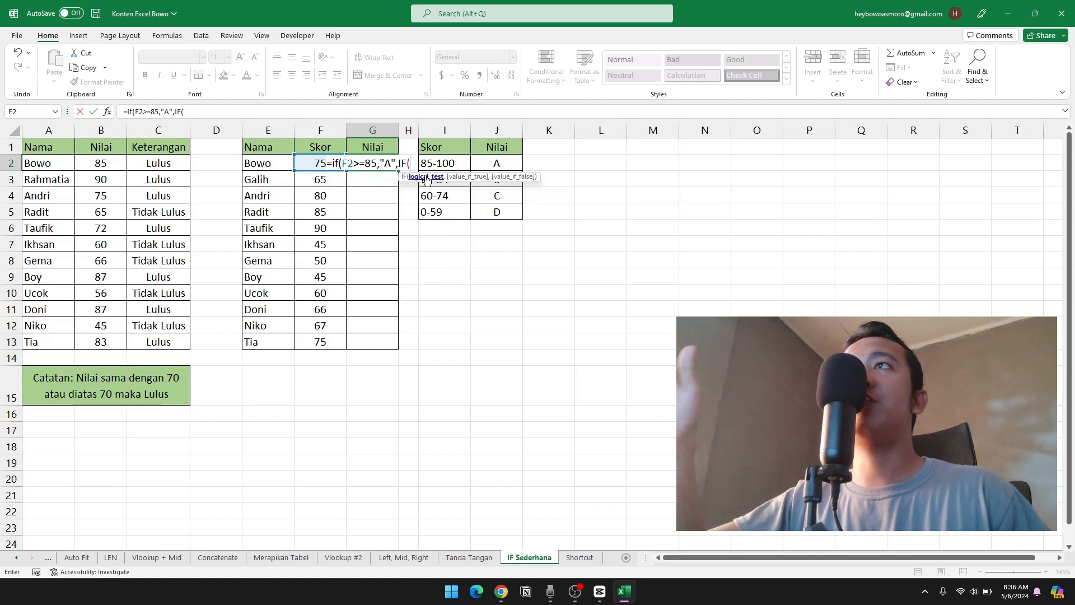
pyautogui.write('F2>=')
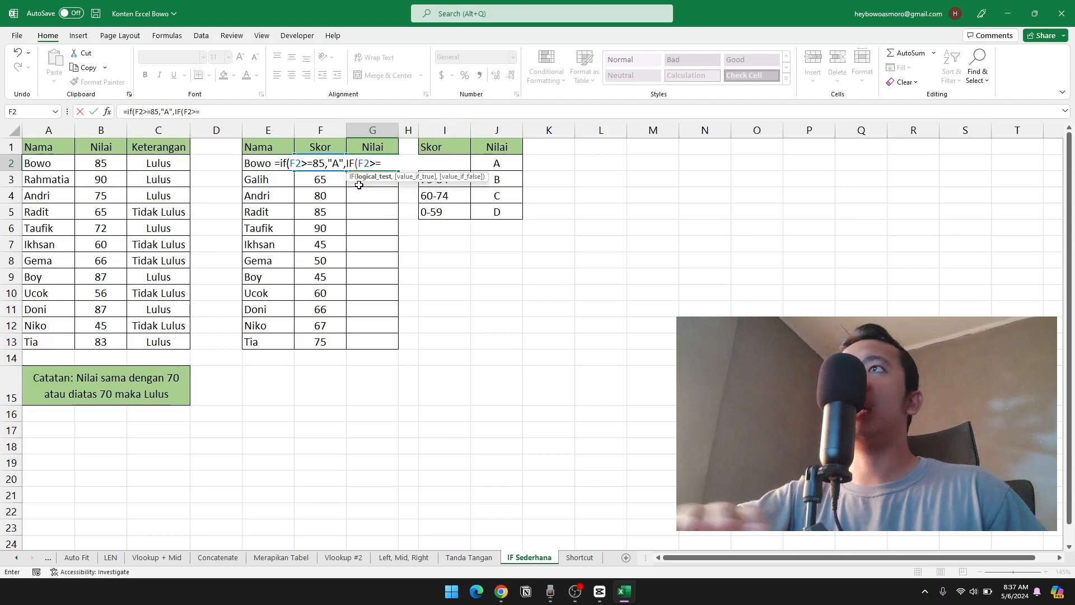
pyautogui.press('BackSpace')
pyautogui.press('BackSpace')
pyautogui.press('BackSpace')
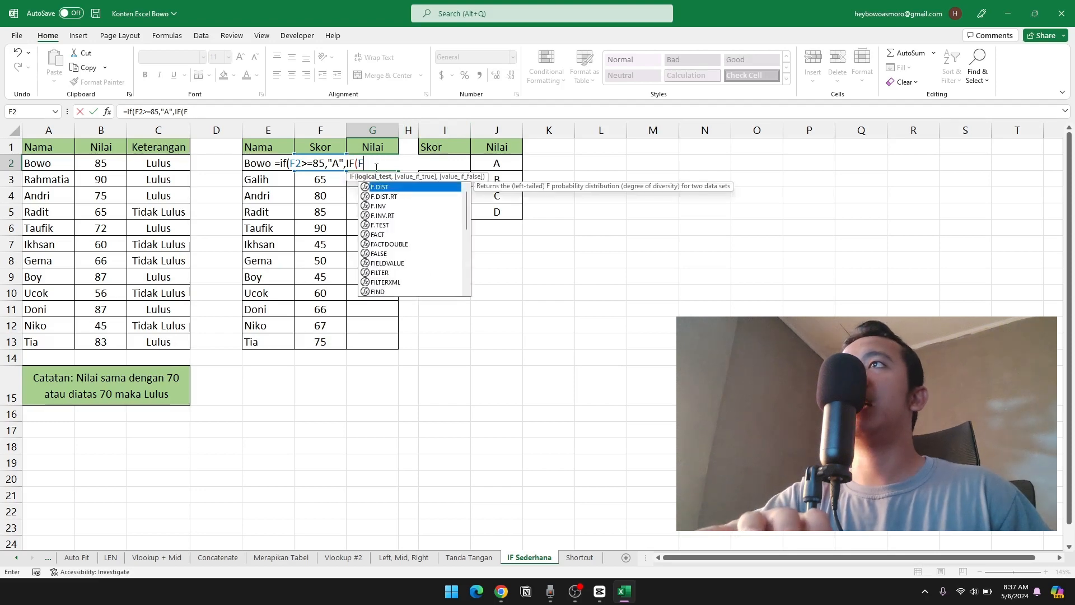
pyautogui.press('BackSpace')
pyautogui.press('BackSpace')
pyautogui.press('BackSpace')
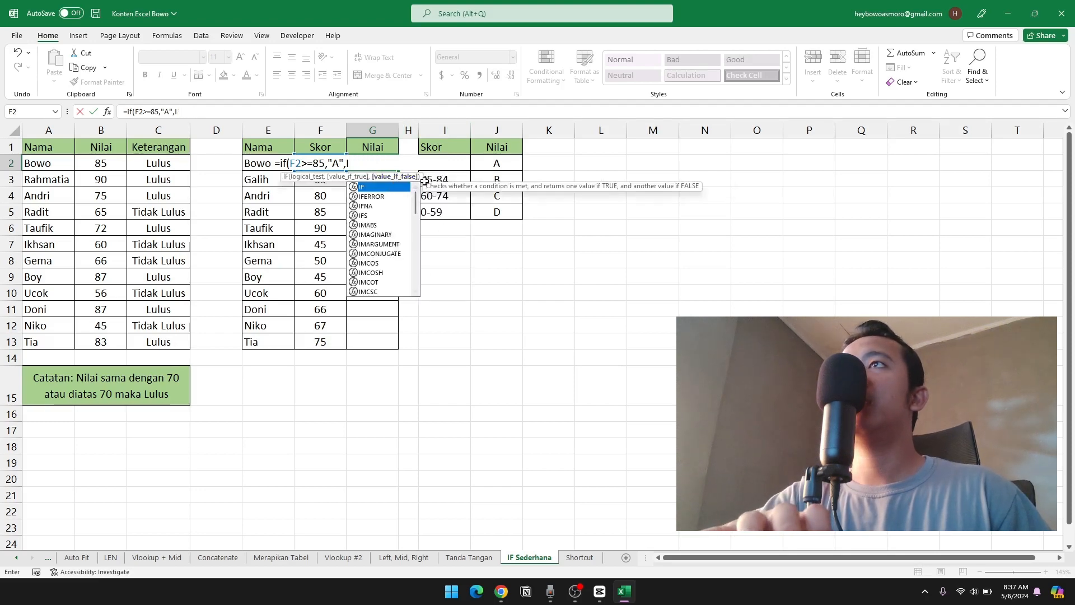
pyautogui.write('F')
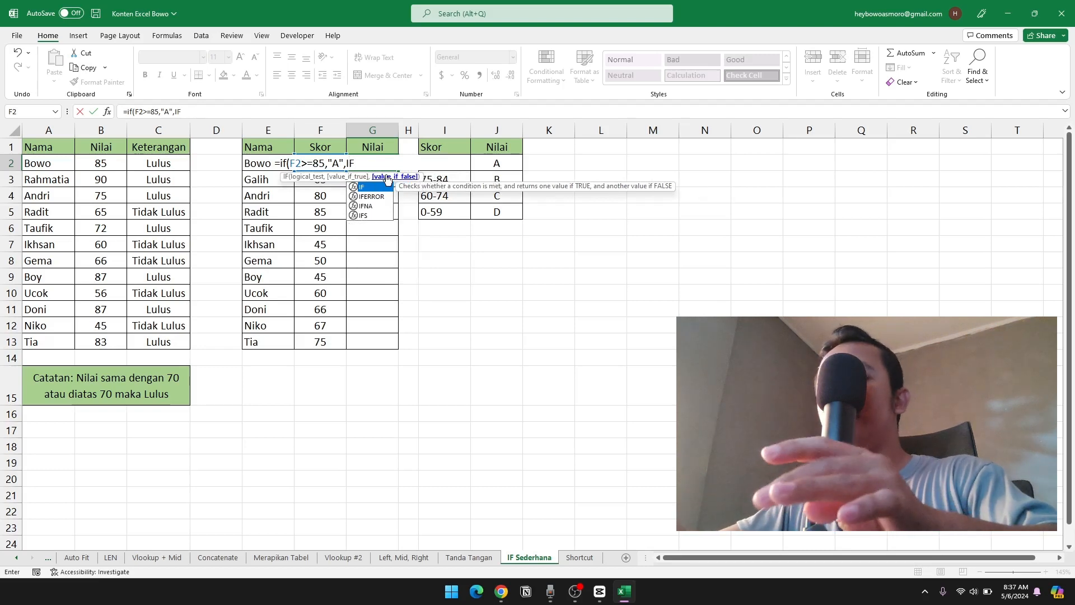
pyautogui.write('(F2')
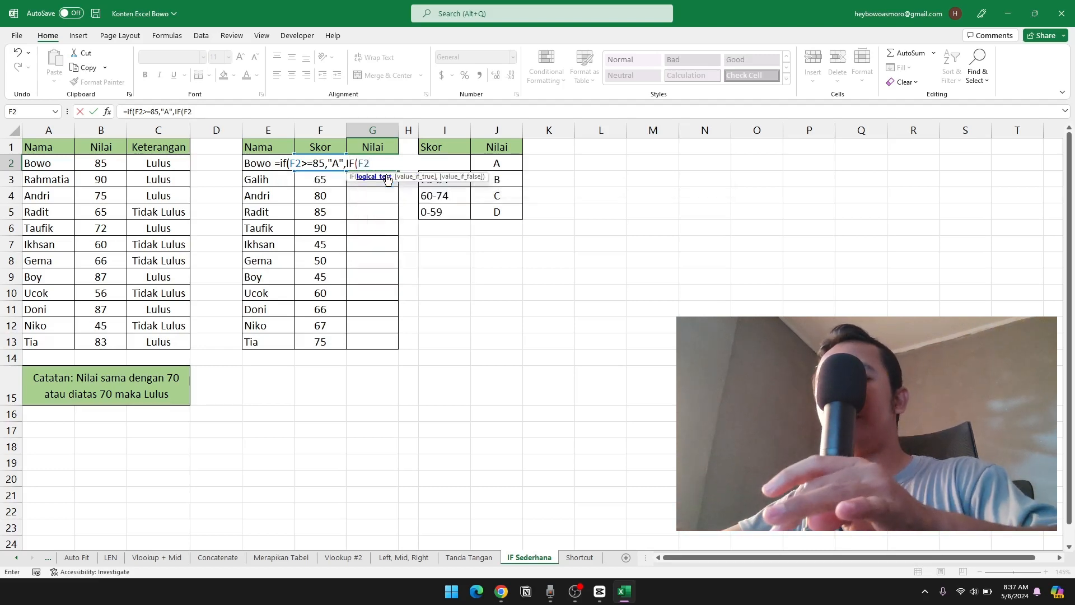
pyautogui.write('>=75')
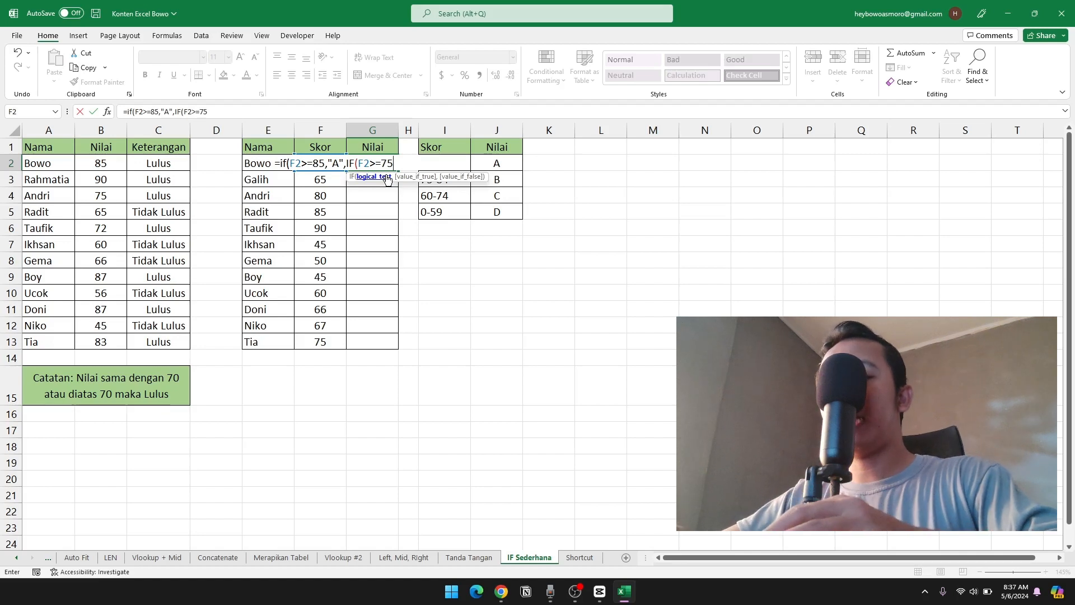
pyautogui.write(',"')
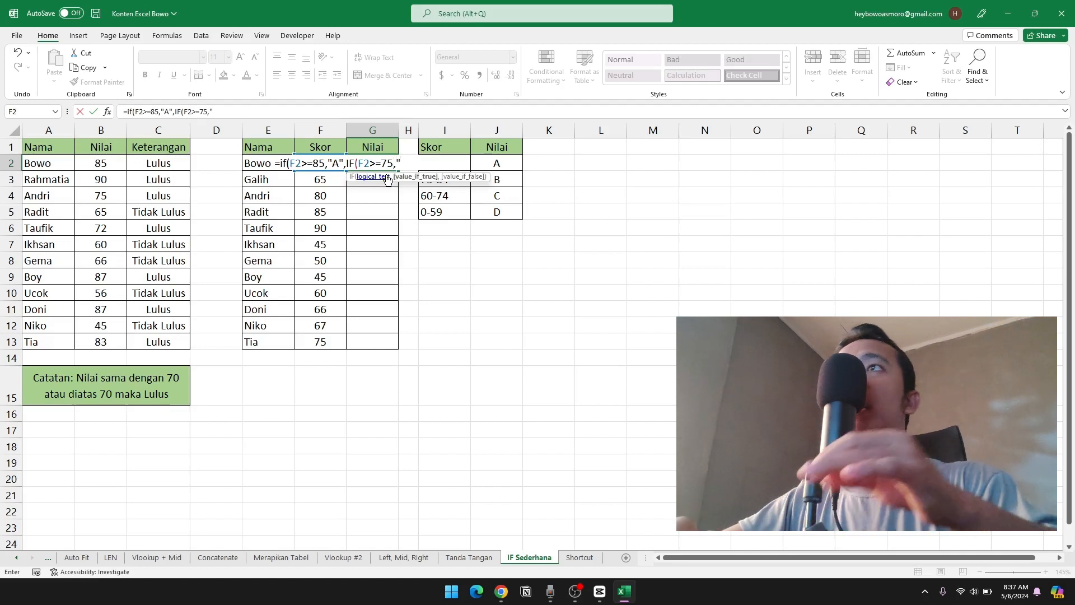
pyautogui.write('B')
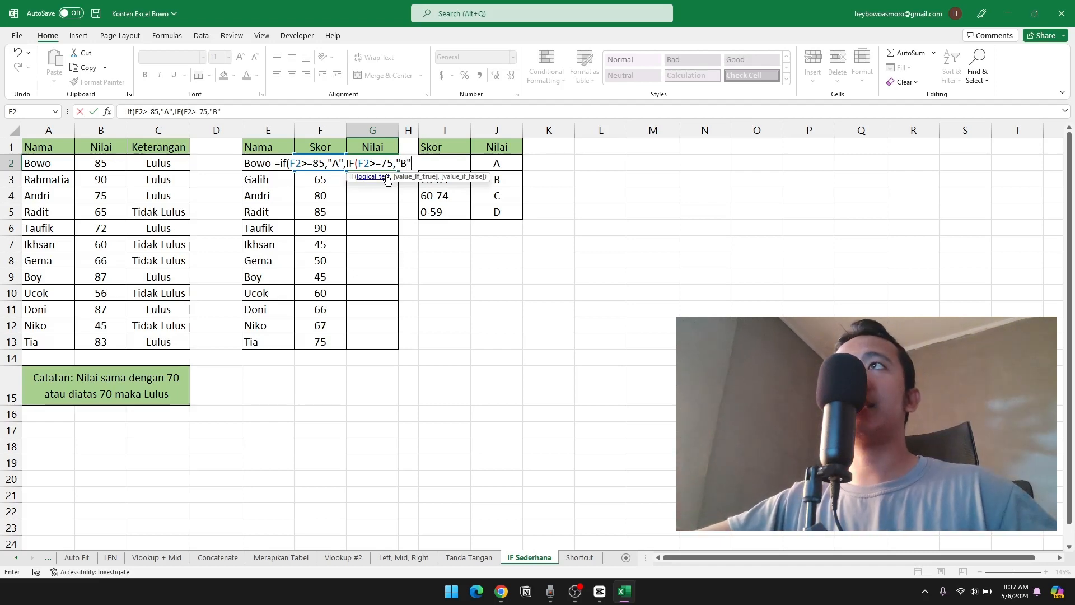
pyautogui.write('",')
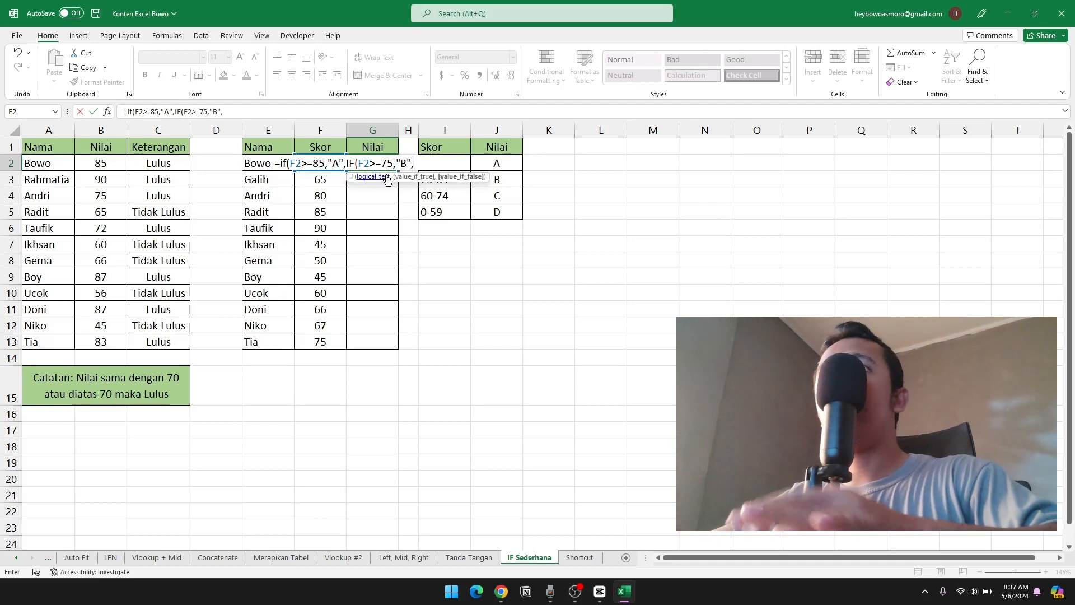
pyautogui.write('IF(')
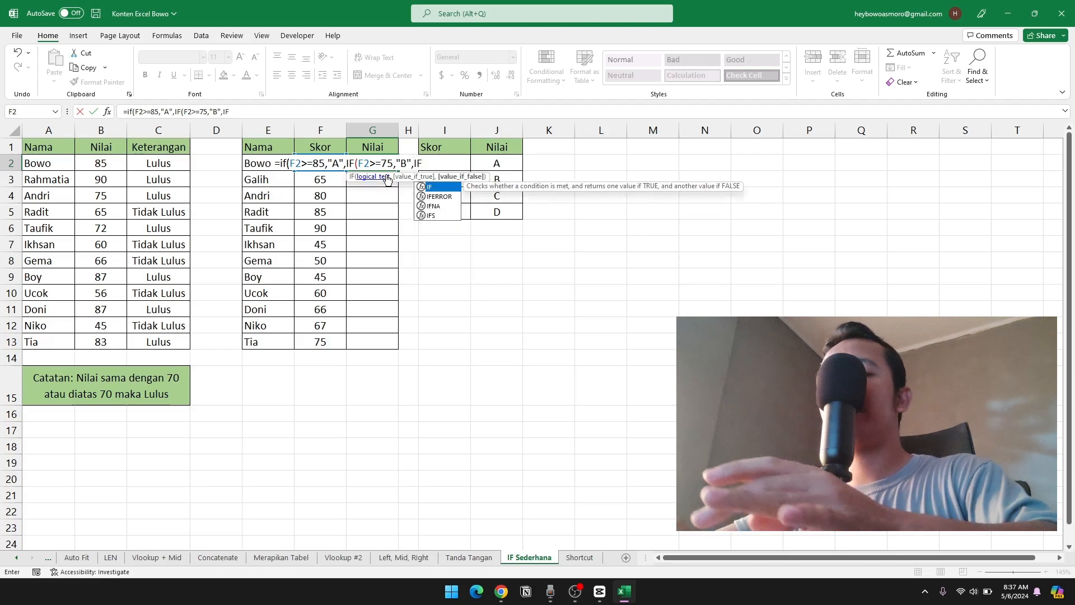
pyautogui.write('F2')
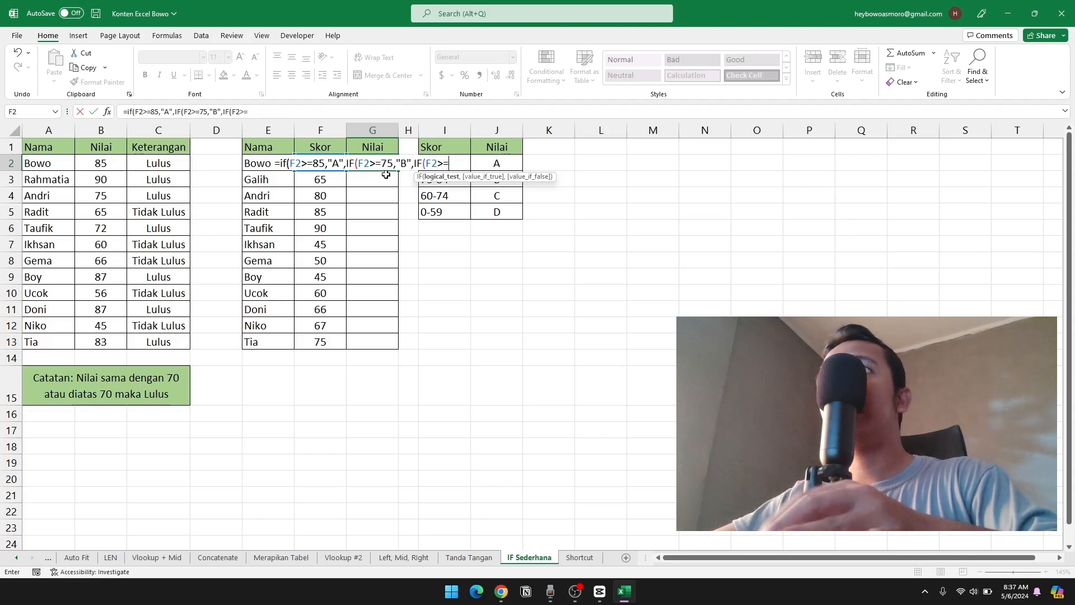
pyautogui.write('>=60')
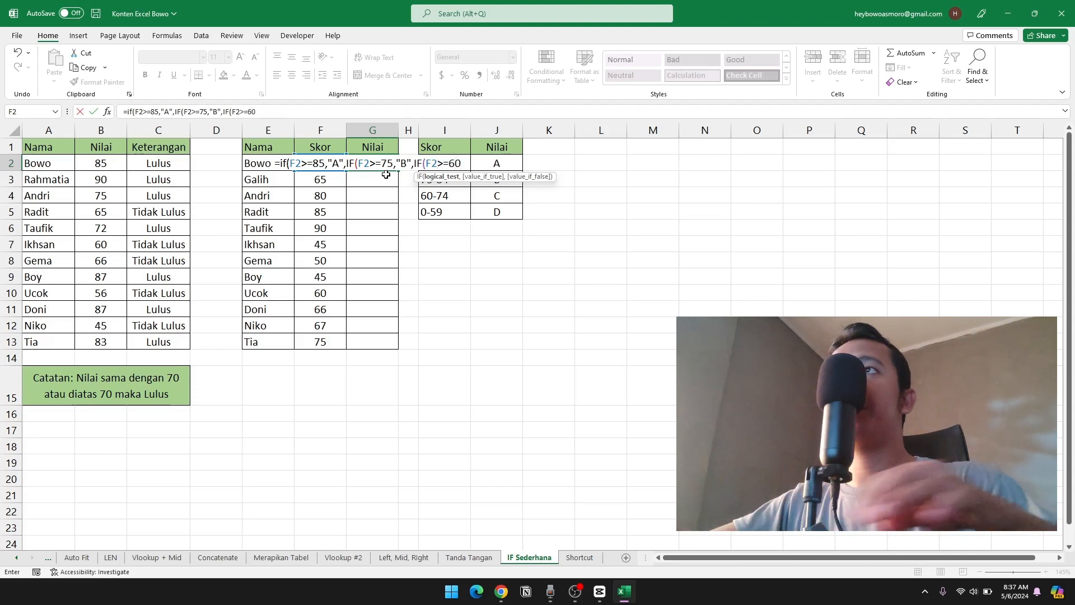
pyautogui.write(',')
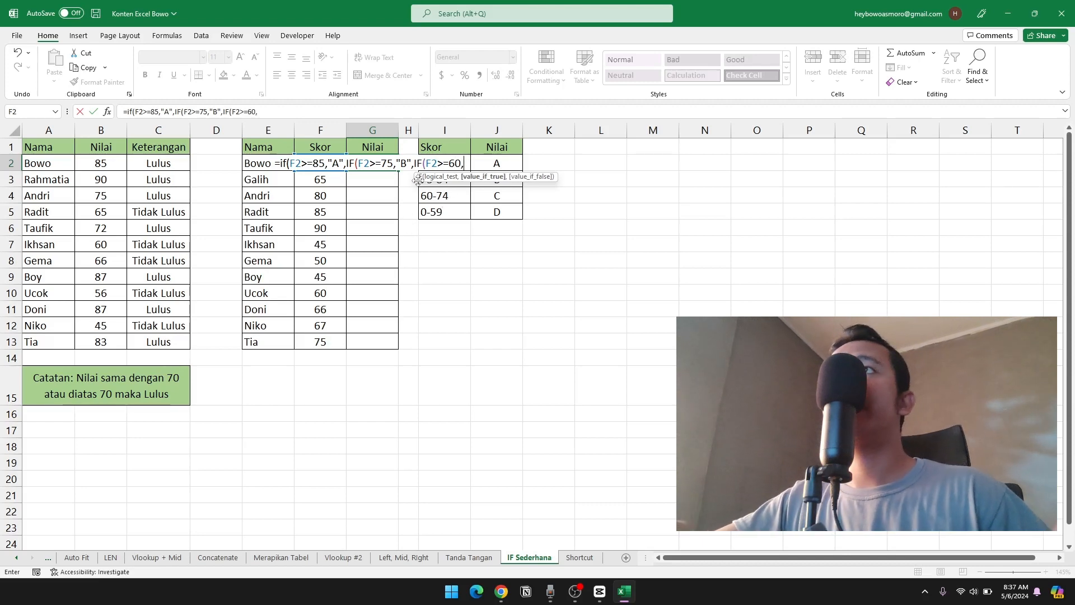
# Nest a third IF in the G2 formula as the false value, testing F2>=60 and returning "C".
pyautogui.write('"C')
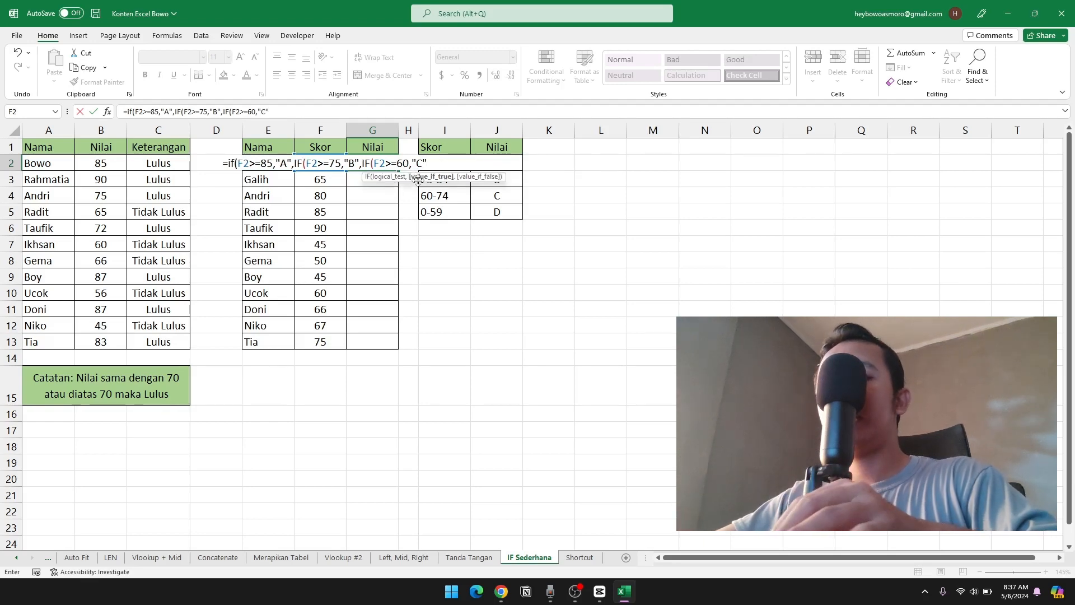
pyautogui.write('","D')
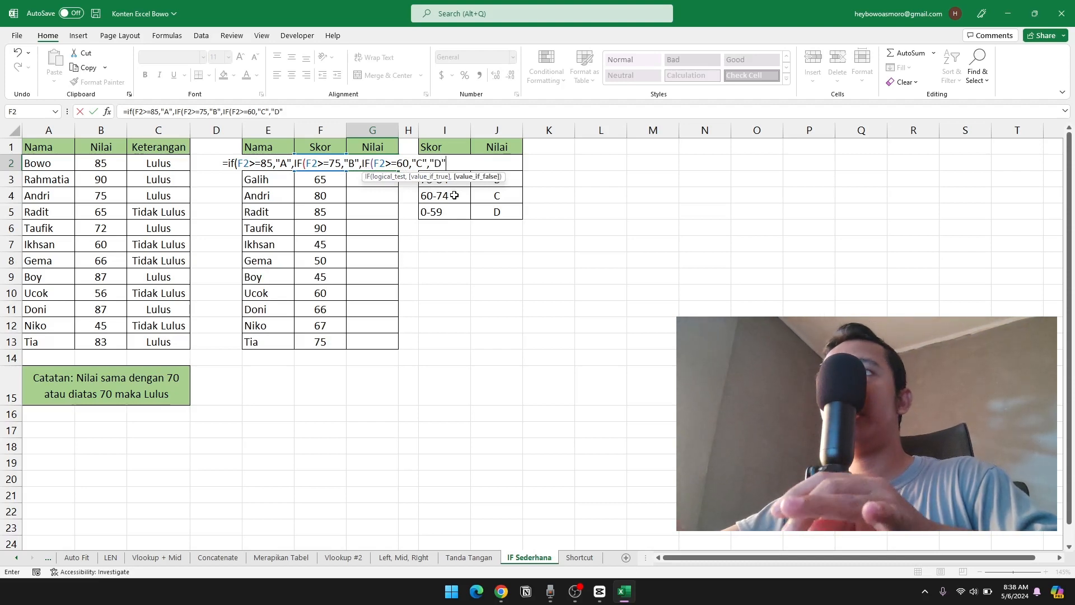
# Give the innermost IF in G2 the false value "D", close all three IFs and enter the formula.
pyautogui.write(')))')
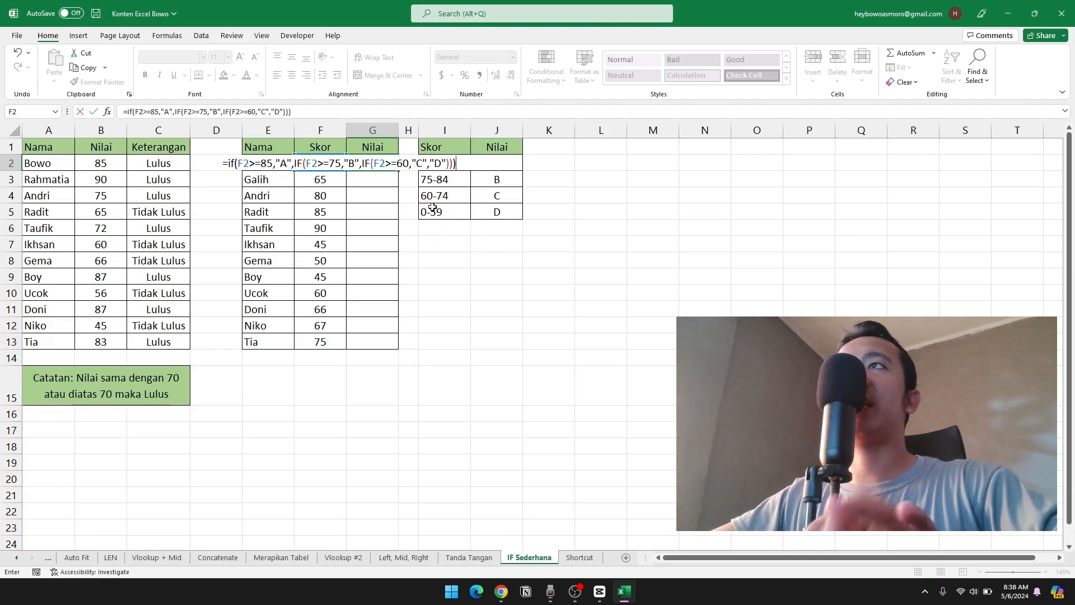
pyautogui.press('Return')
pyautogui.click(376, 166)
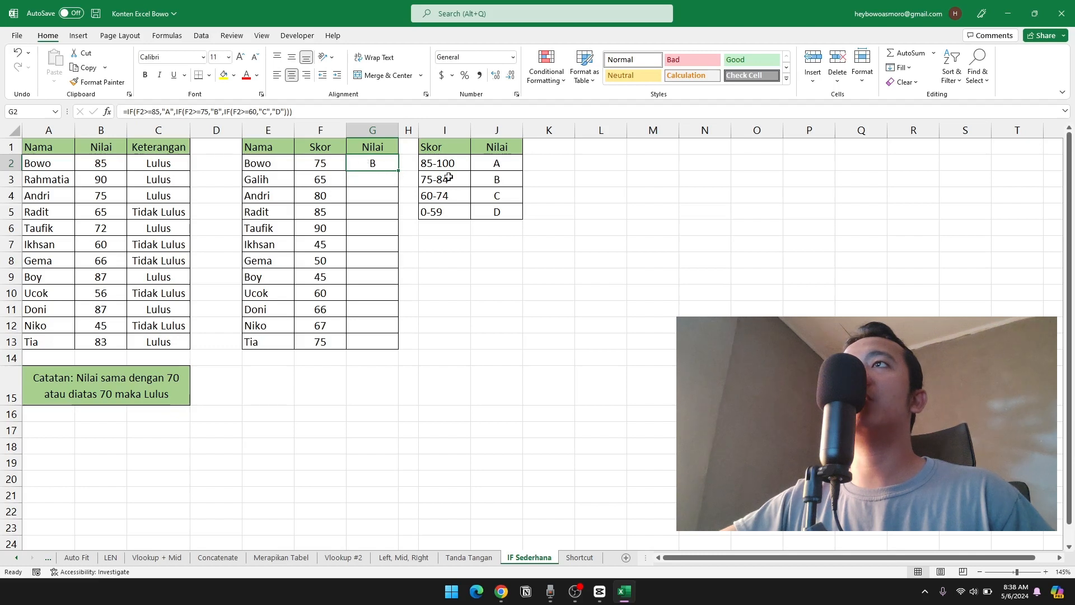
# Highlight the 75-84 range and its grade in I3:J3 with a yellow fill.
pyautogui.moveTo(441, 178); pyautogui.dragTo(487, 184)
pyautogui.click(225, 76)
pyautogui.click(544, 211)
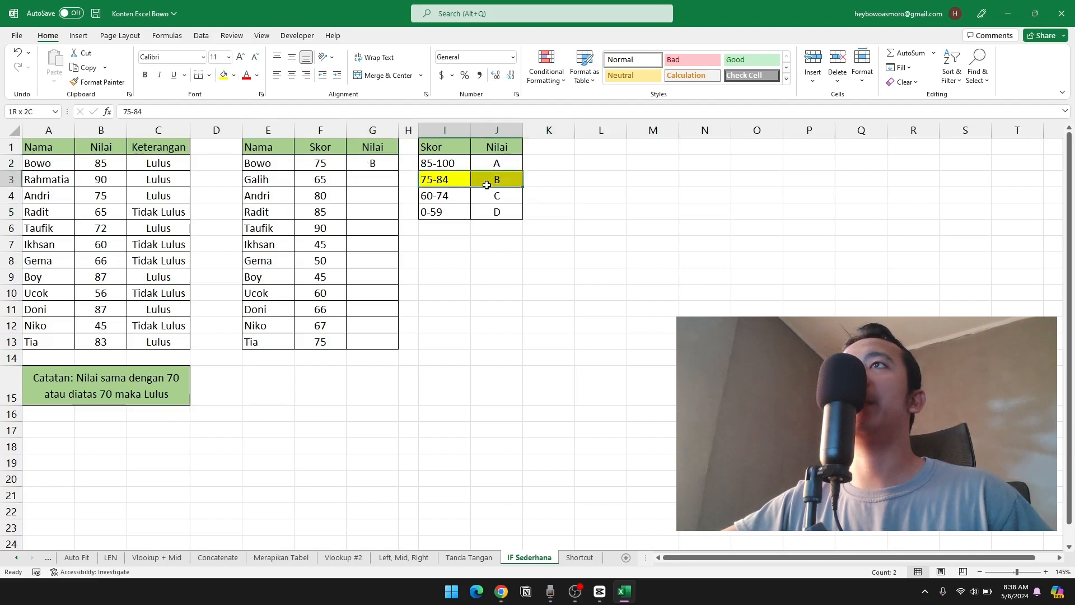
pyautogui.click(616, 216)
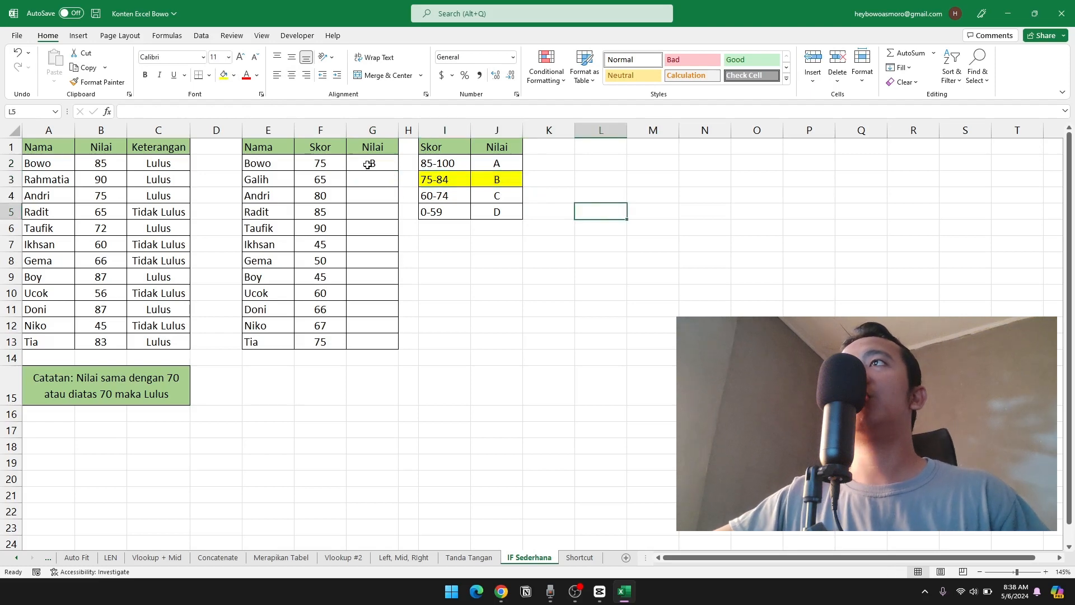
# Fill the G2 nested IF formula down through G13.
pyautogui.click(368, 164)
pyautogui.moveTo(398, 171); pyautogui.dragTo(396, 346)
pyautogui.click(377, 370)
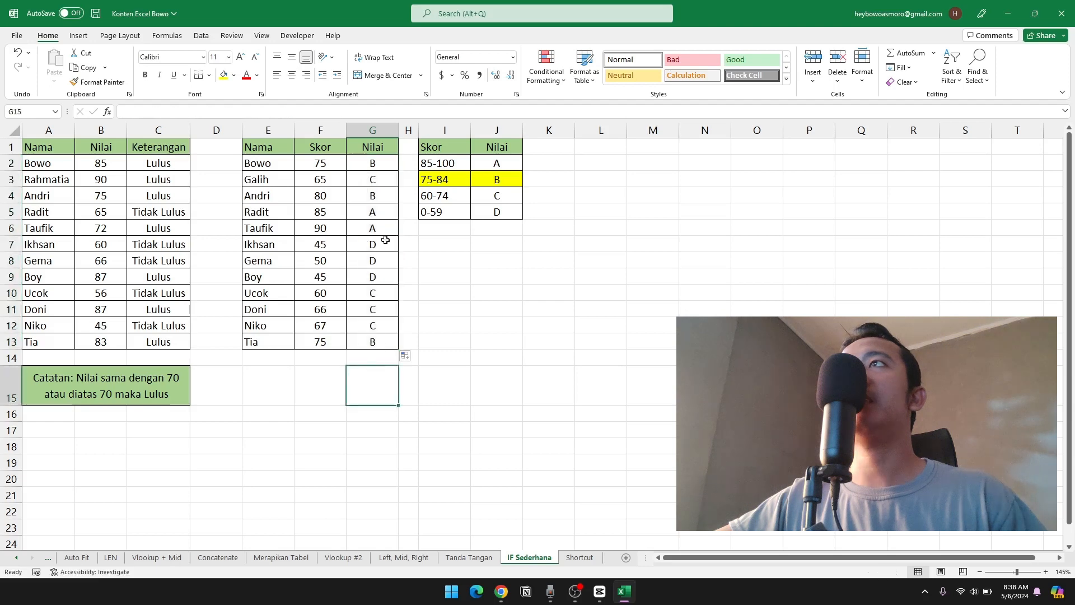
# Spot-check the grades in rows 3, 4 and 10 of the second table against the score ranges in I2:J5.
pyautogui.moveTo(323, 181); pyautogui.dragTo(370, 181)
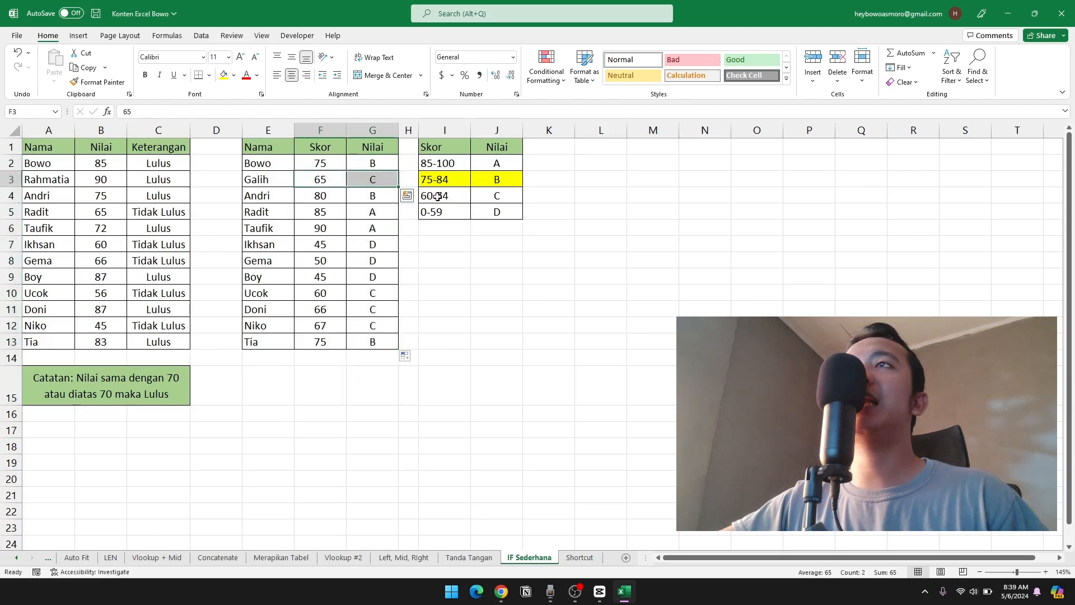
pyautogui.moveTo(437, 196); pyautogui.dragTo(492, 196)
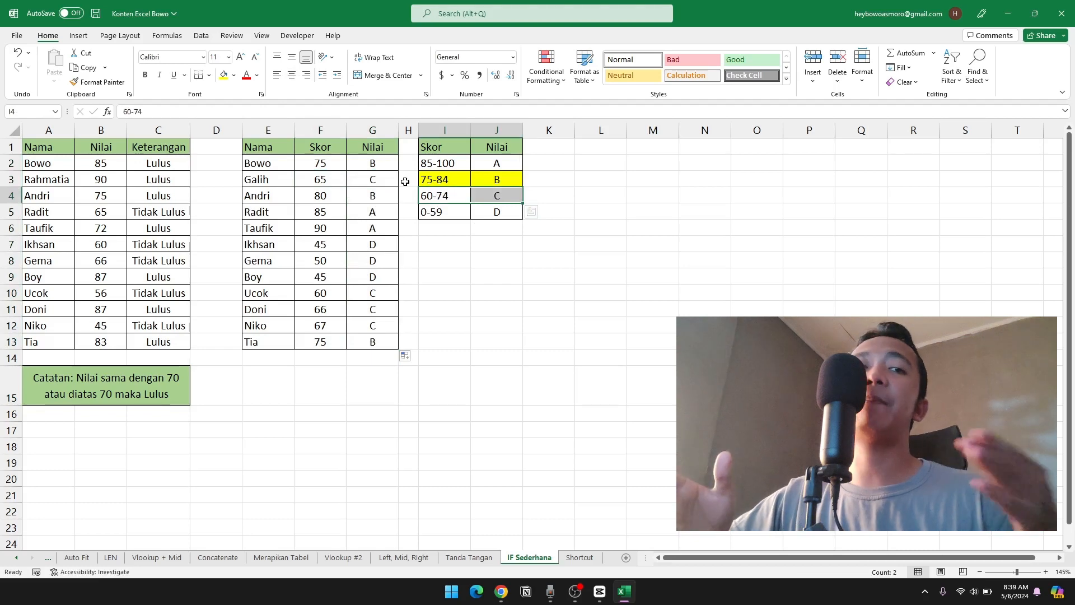
pyautogui.click(345, 197)
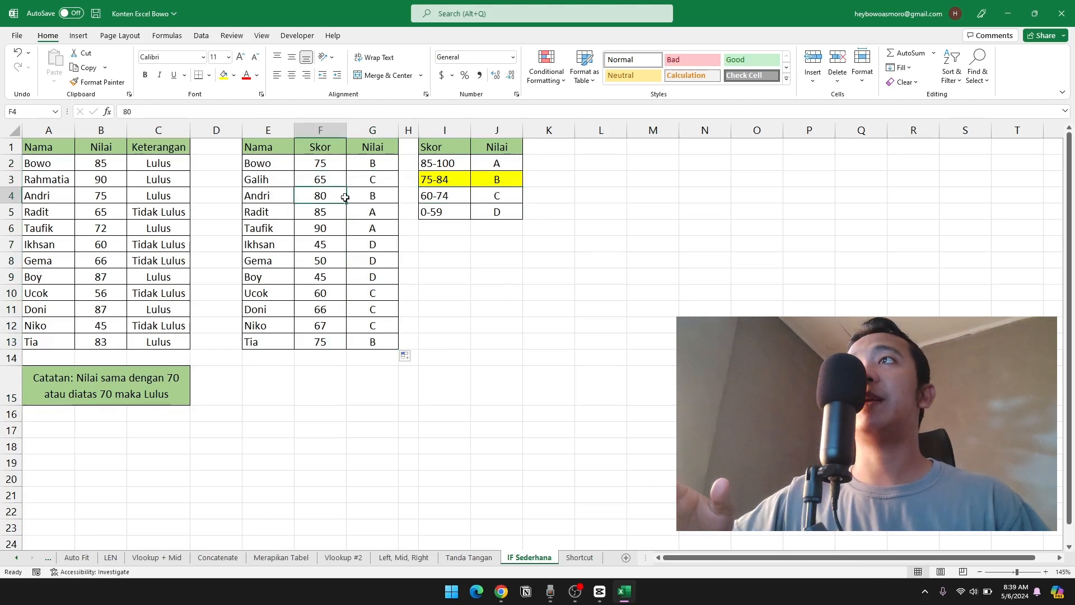
pyautogui.moveTo(345, 197); pyautogui.dragTo(372, 196)
pyautogui.click(436, 163)
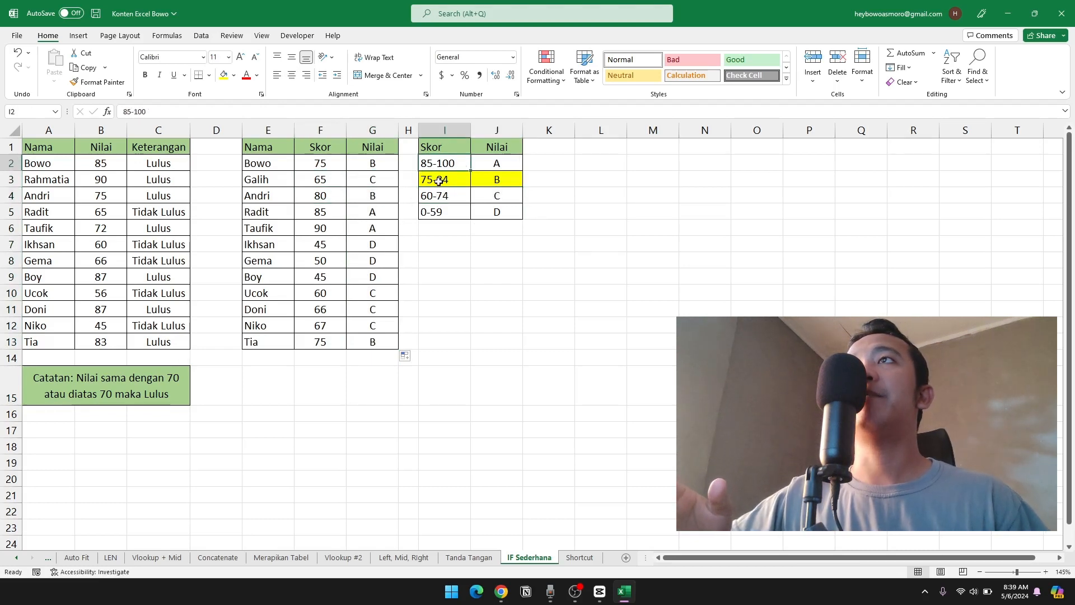
pyautogui.moveTo(438, 179); pyautogui.dragTo(493, 179)
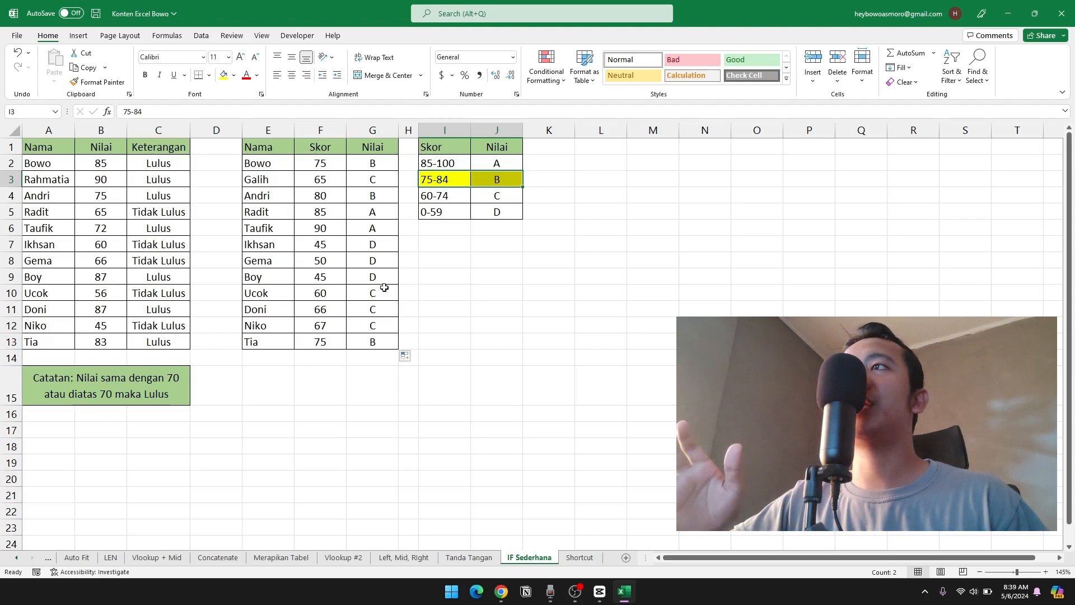
pyautogui.moveTo(345, 297); pyautogui.dragTo(373, 292)
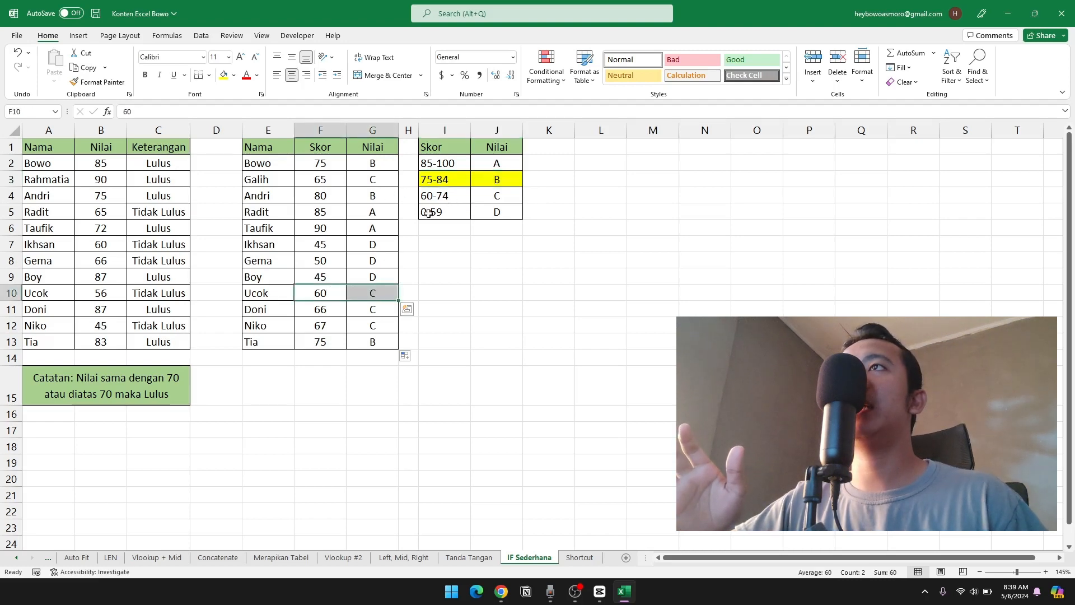
pyautogui.moveTo(435, 196); pyautogui.dragTo(492, 196)
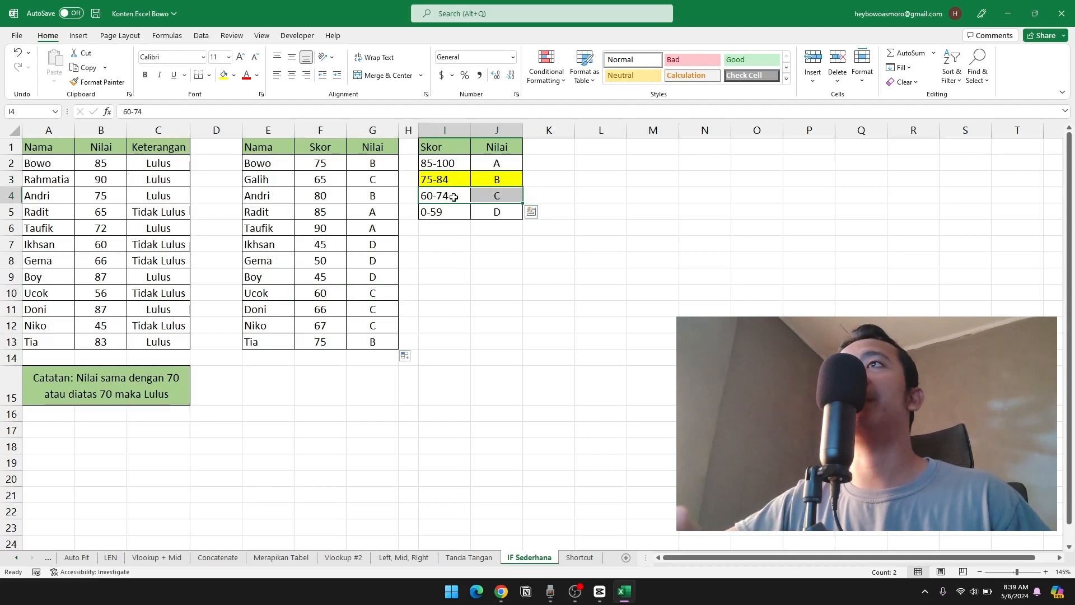
pyautogui.click(457, 241)
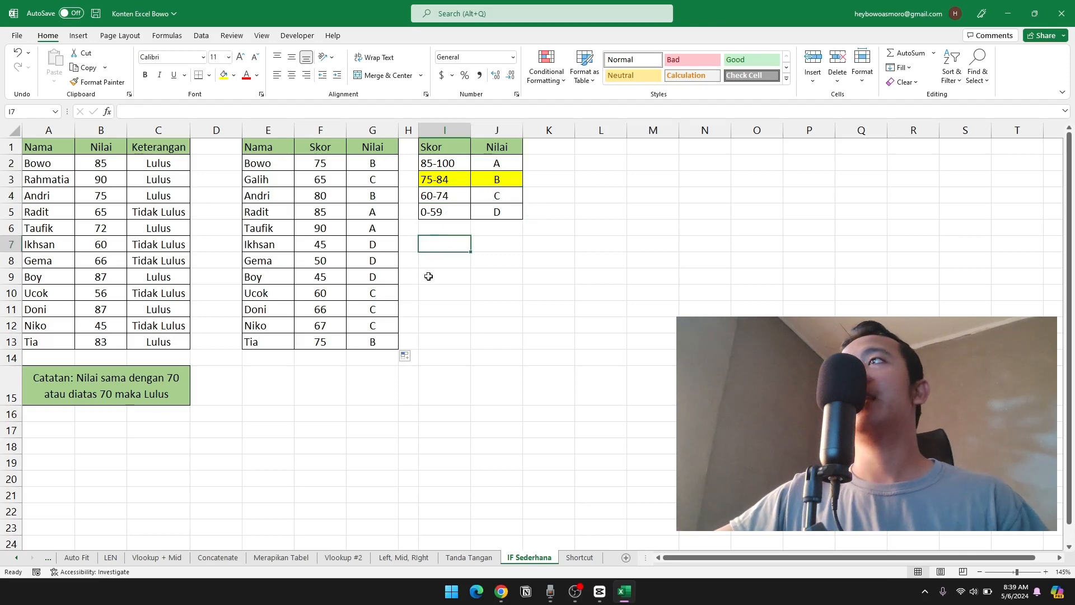
pyautogui.moveTo(340, 231); pyautogui.dragTo(343, 258)
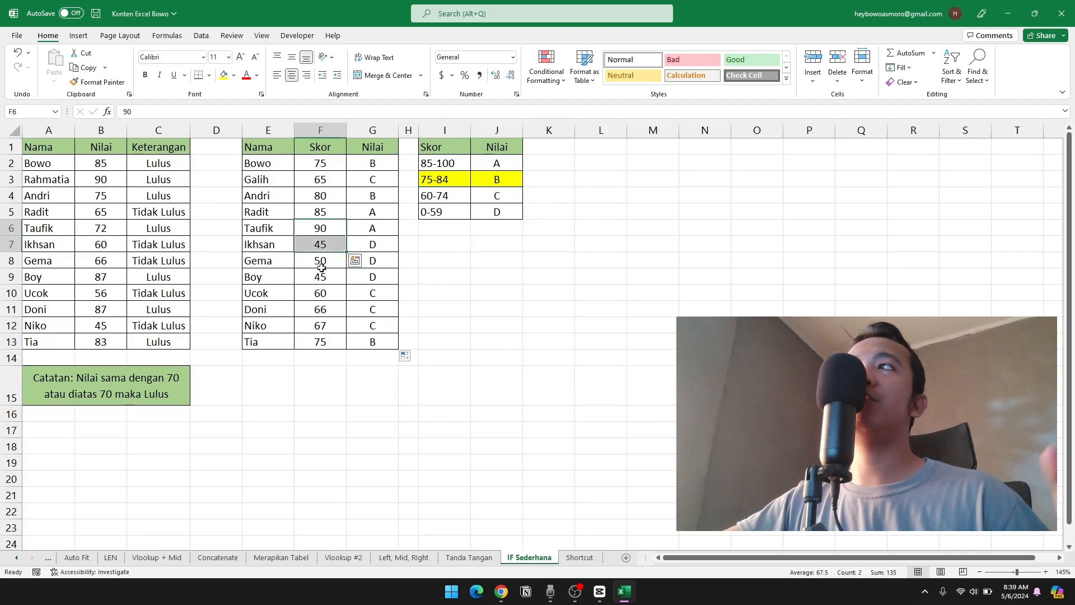
# Review the completed Keterangan table with its note, and the graded table alongside its score ranges.
pyautogui.moveTo(67, 164); pyautogui.dragTo(147, 388)
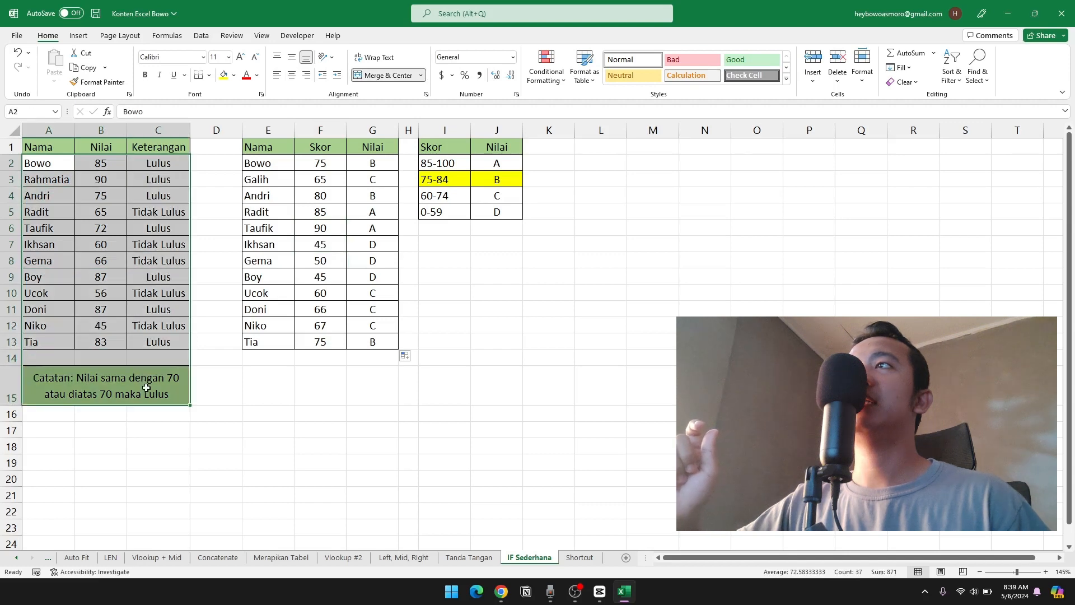
pyautogui.moveTo(269, 148); pyautogui.dragTo(494, 358)
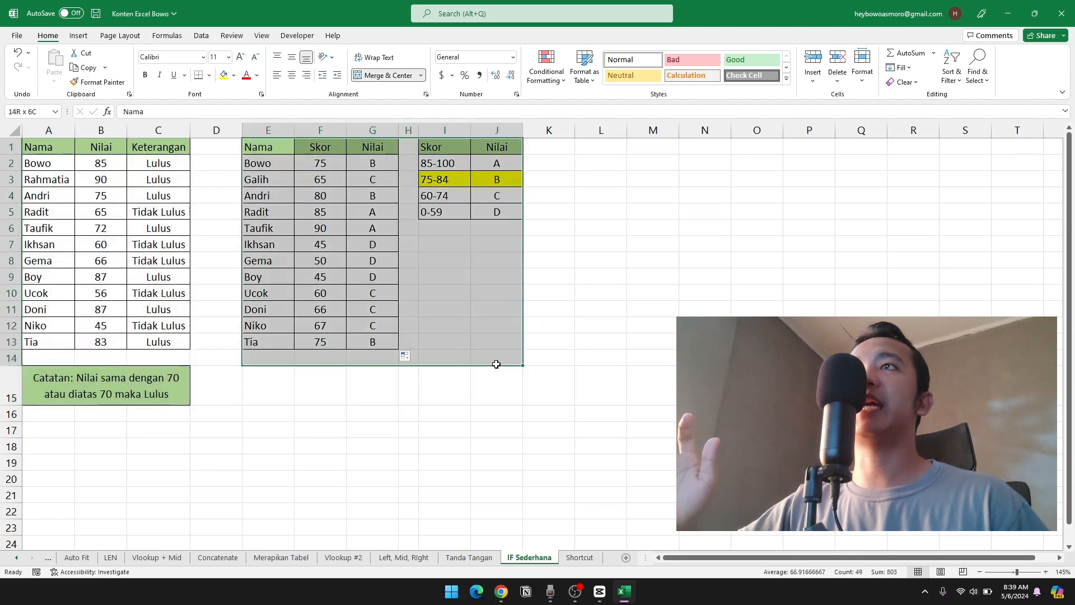
pyautogui.click(75, 199)
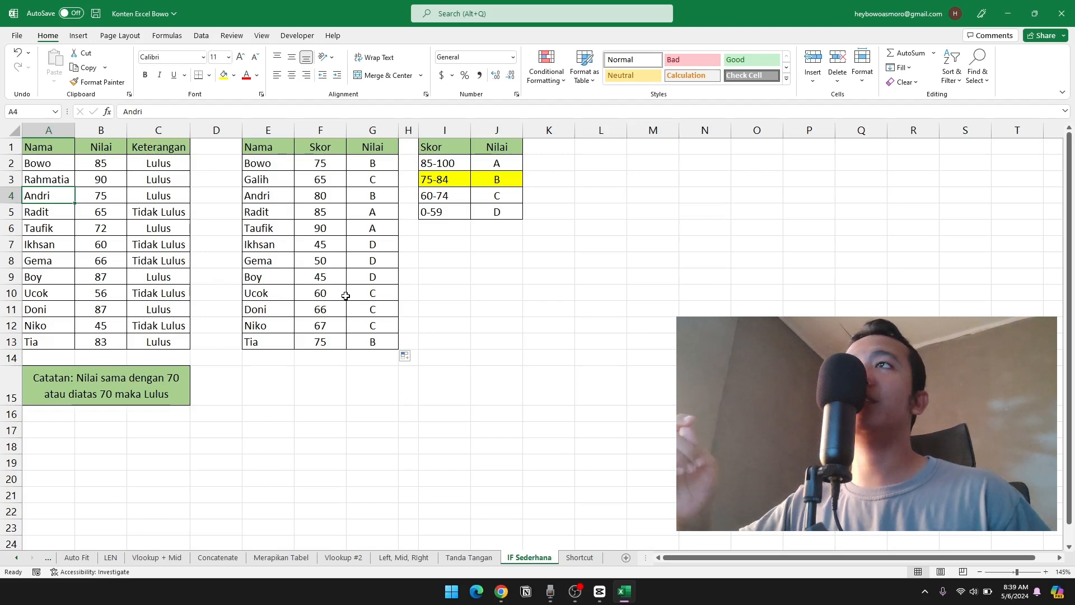
pyautogui.moveTo(436, 168); pyautogui.dragTo(493, 212)
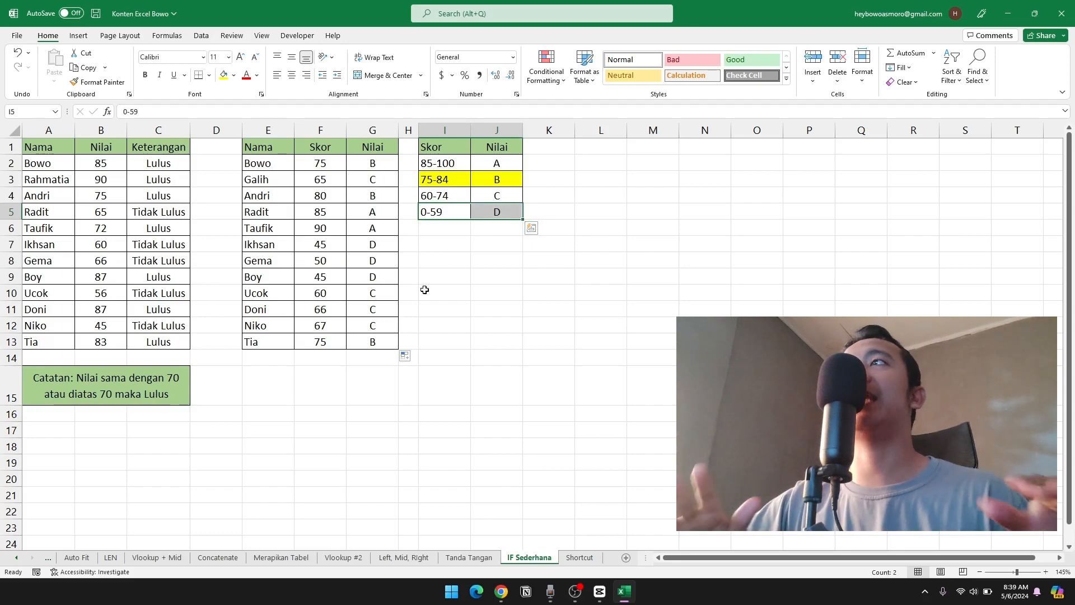
pyautogui.click(288, 399)
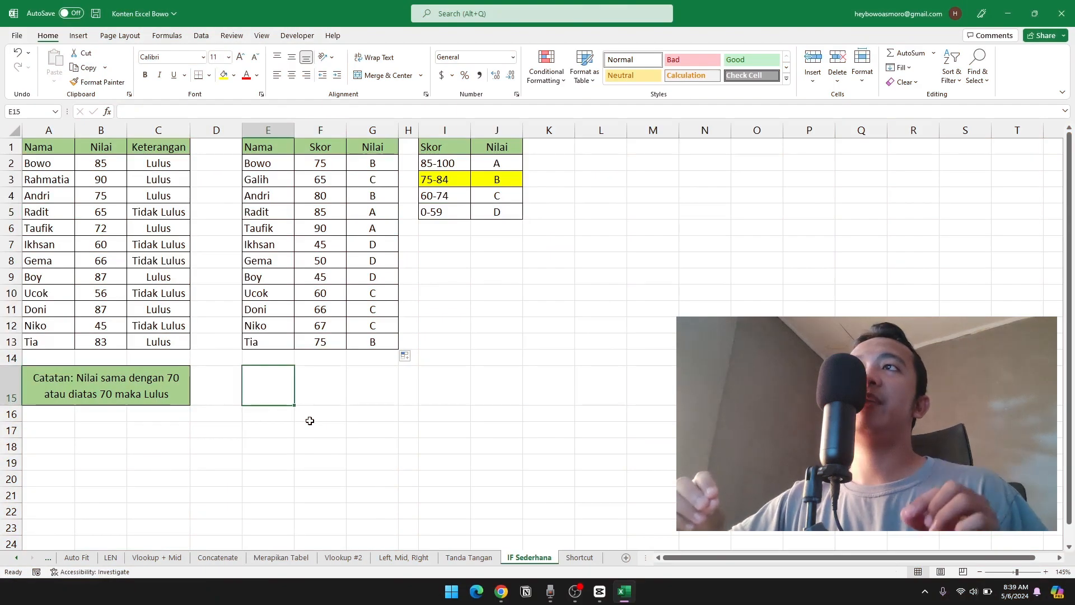